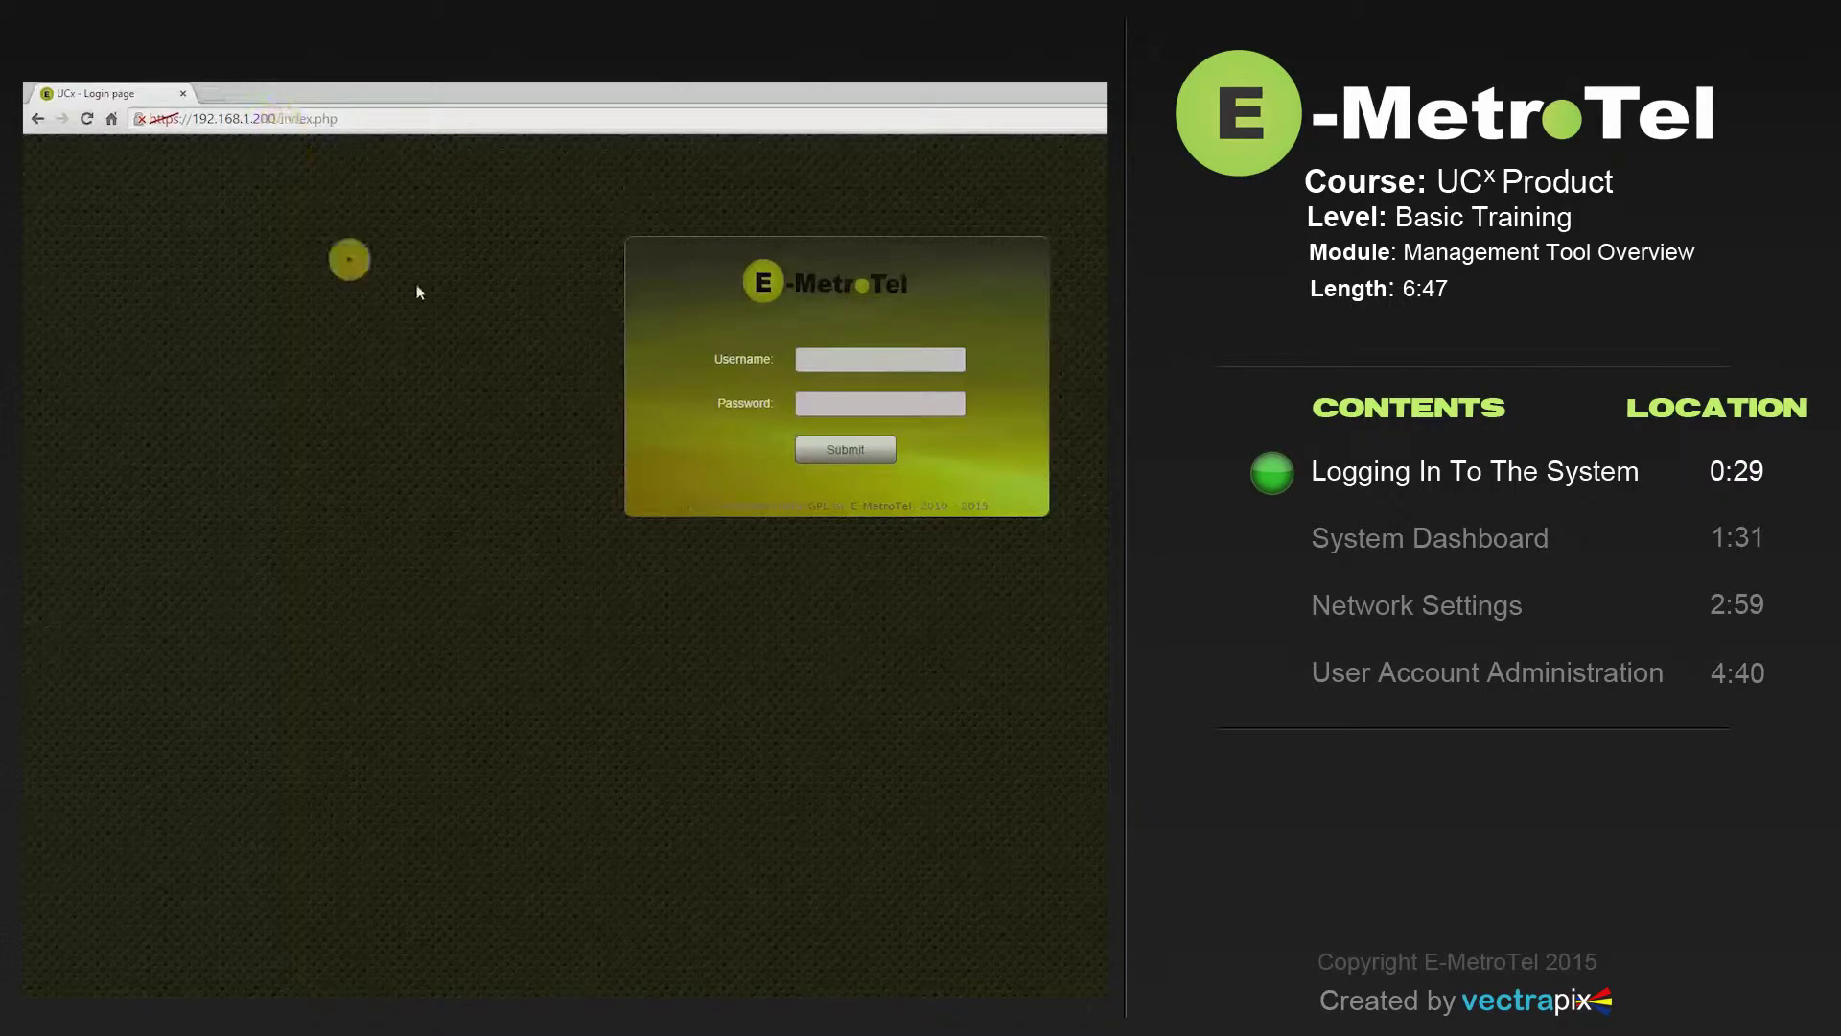
- Log in with username admin and the administrator password
click(806, 358)
text(a)
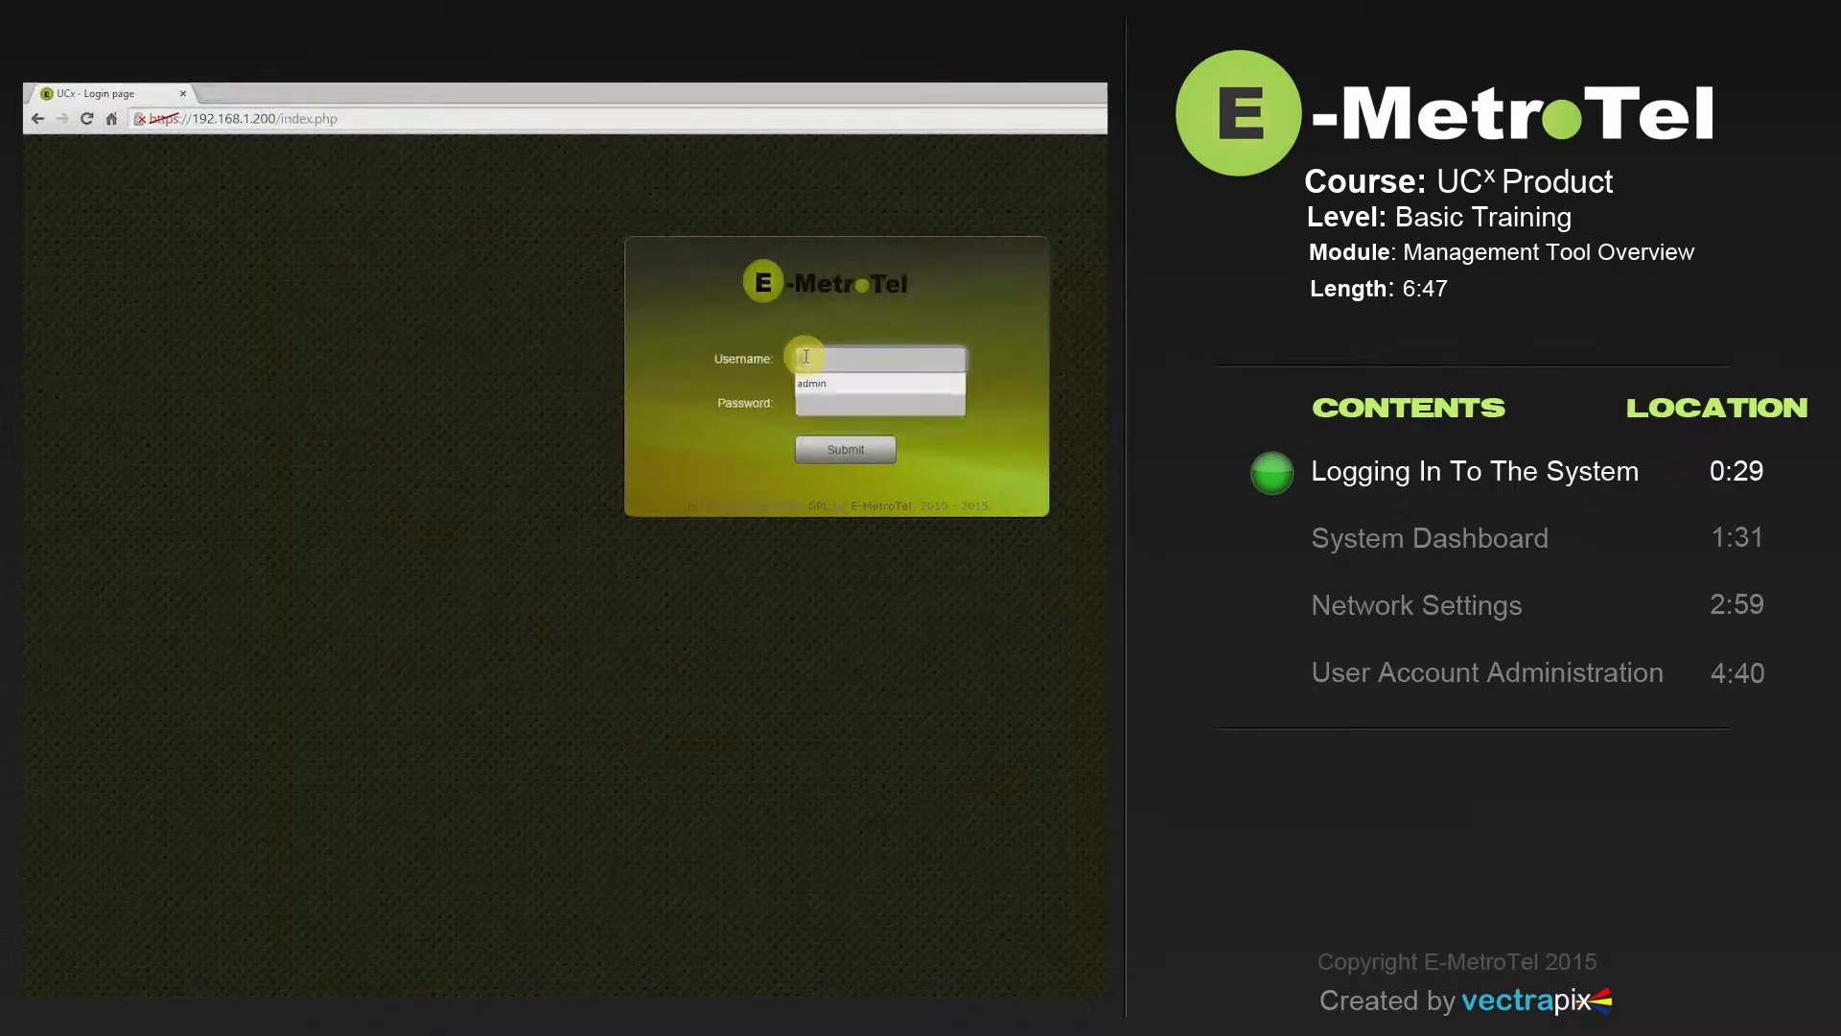
text(dmin)
click(800, 403)
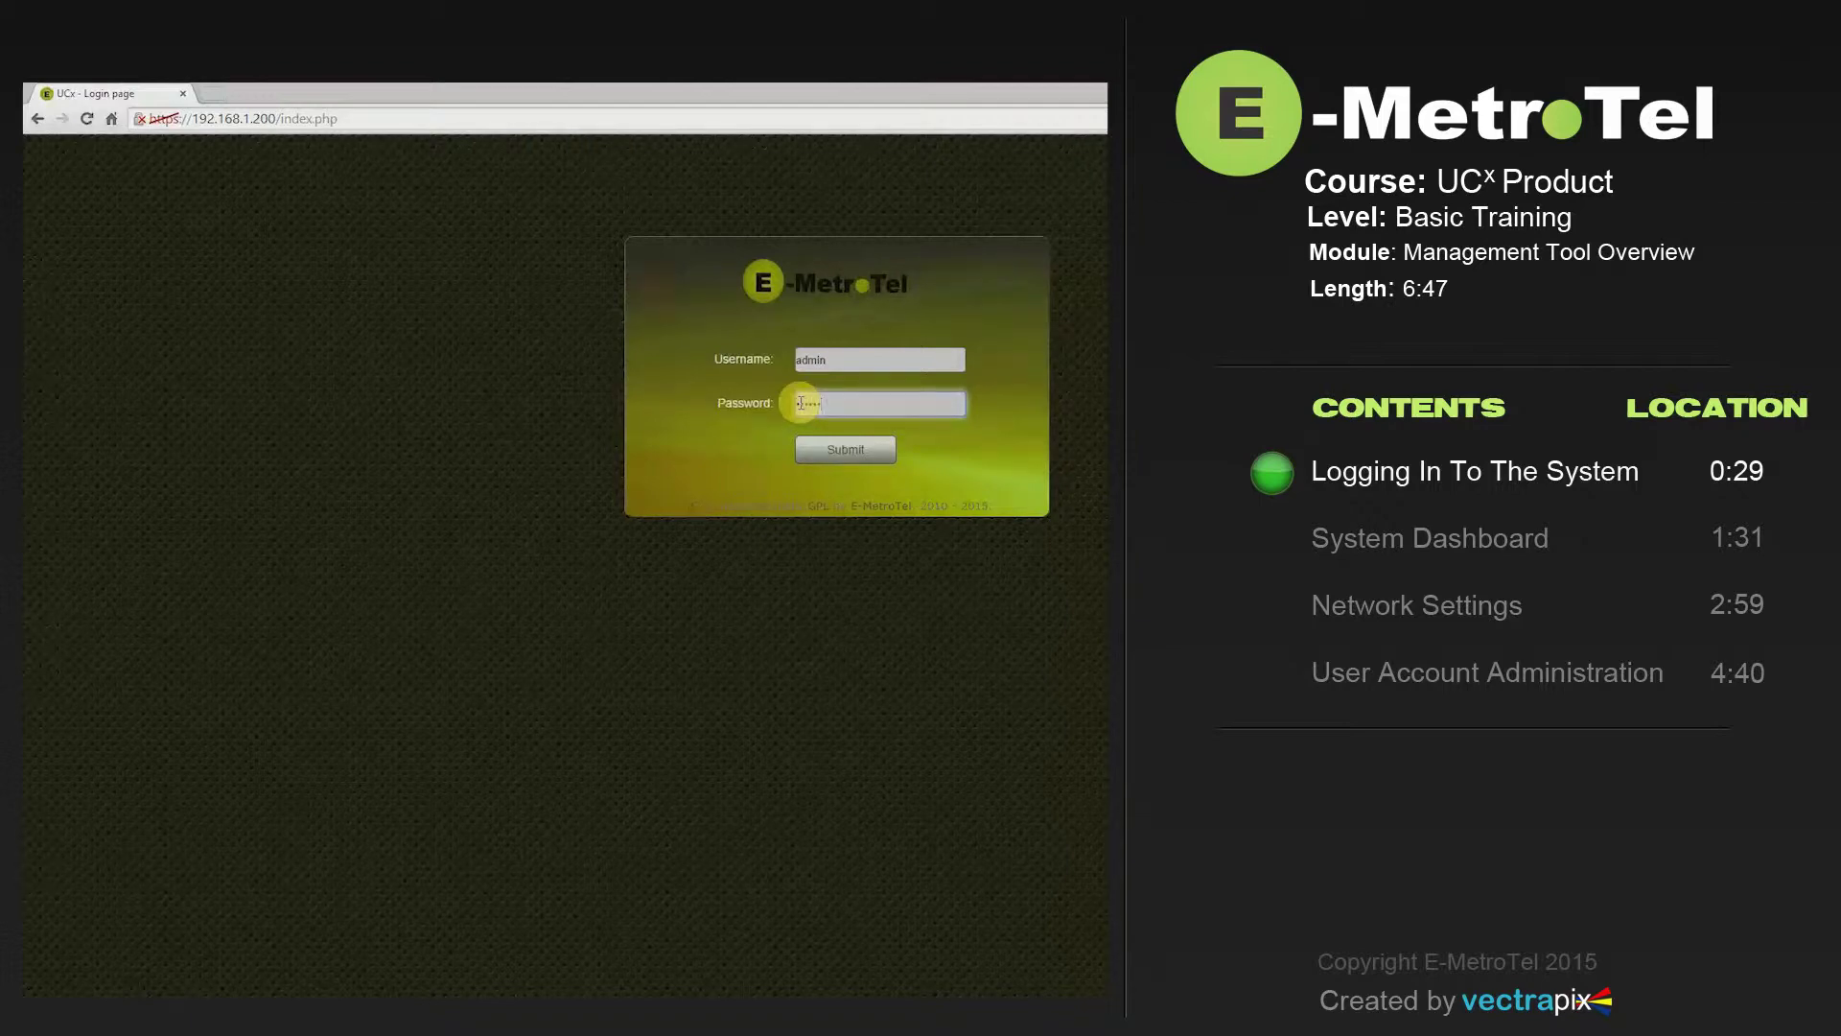
click(840, 451)
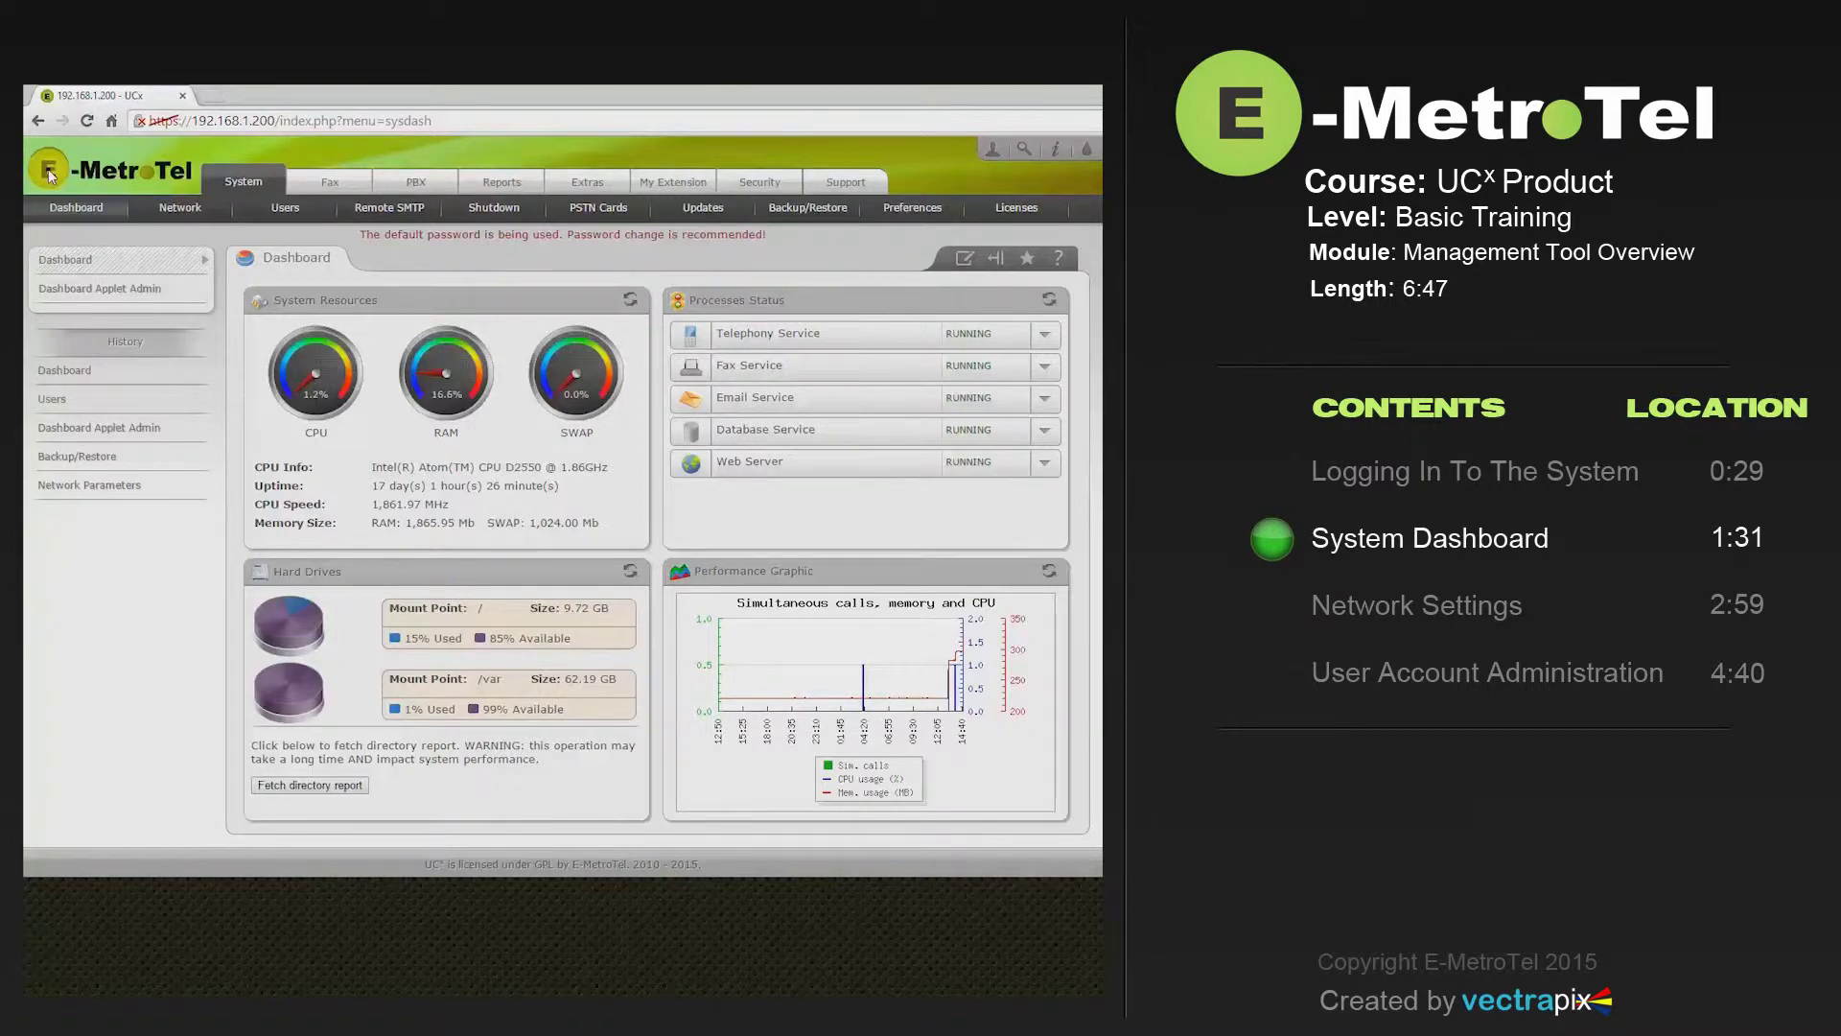
click(74, 289)
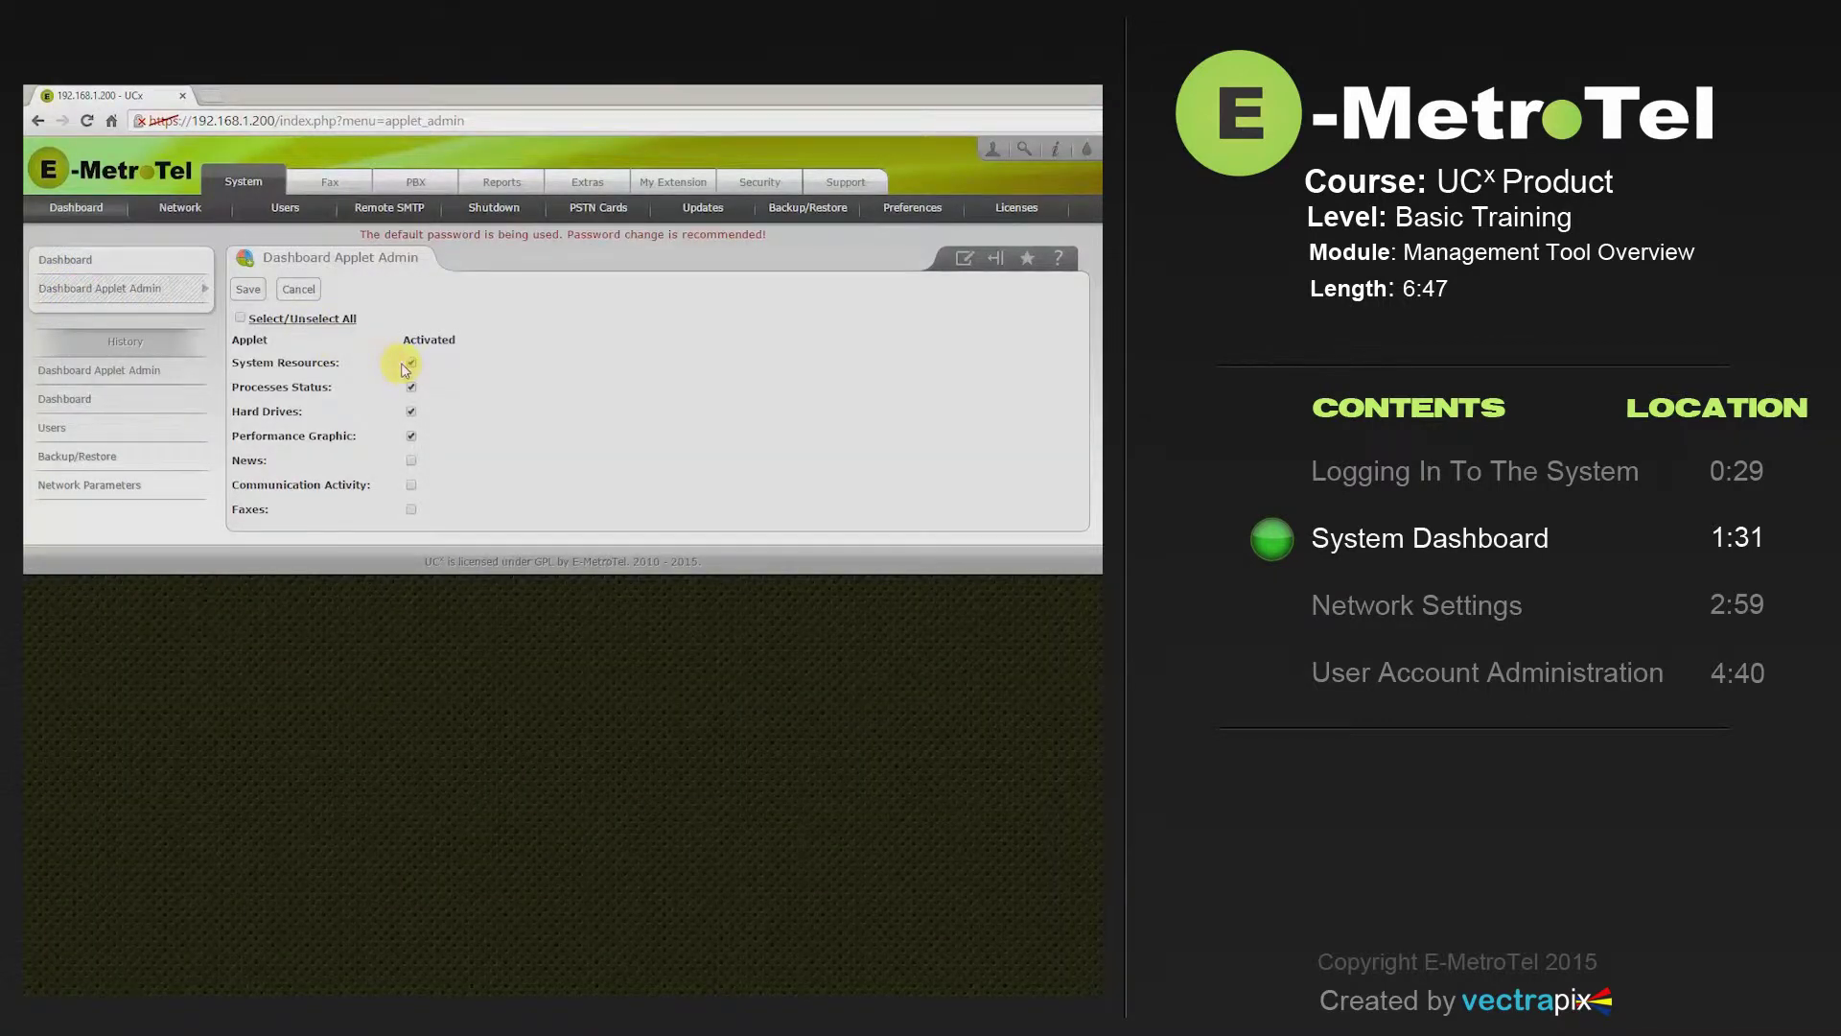
click(410, 432)
click(75, 263)
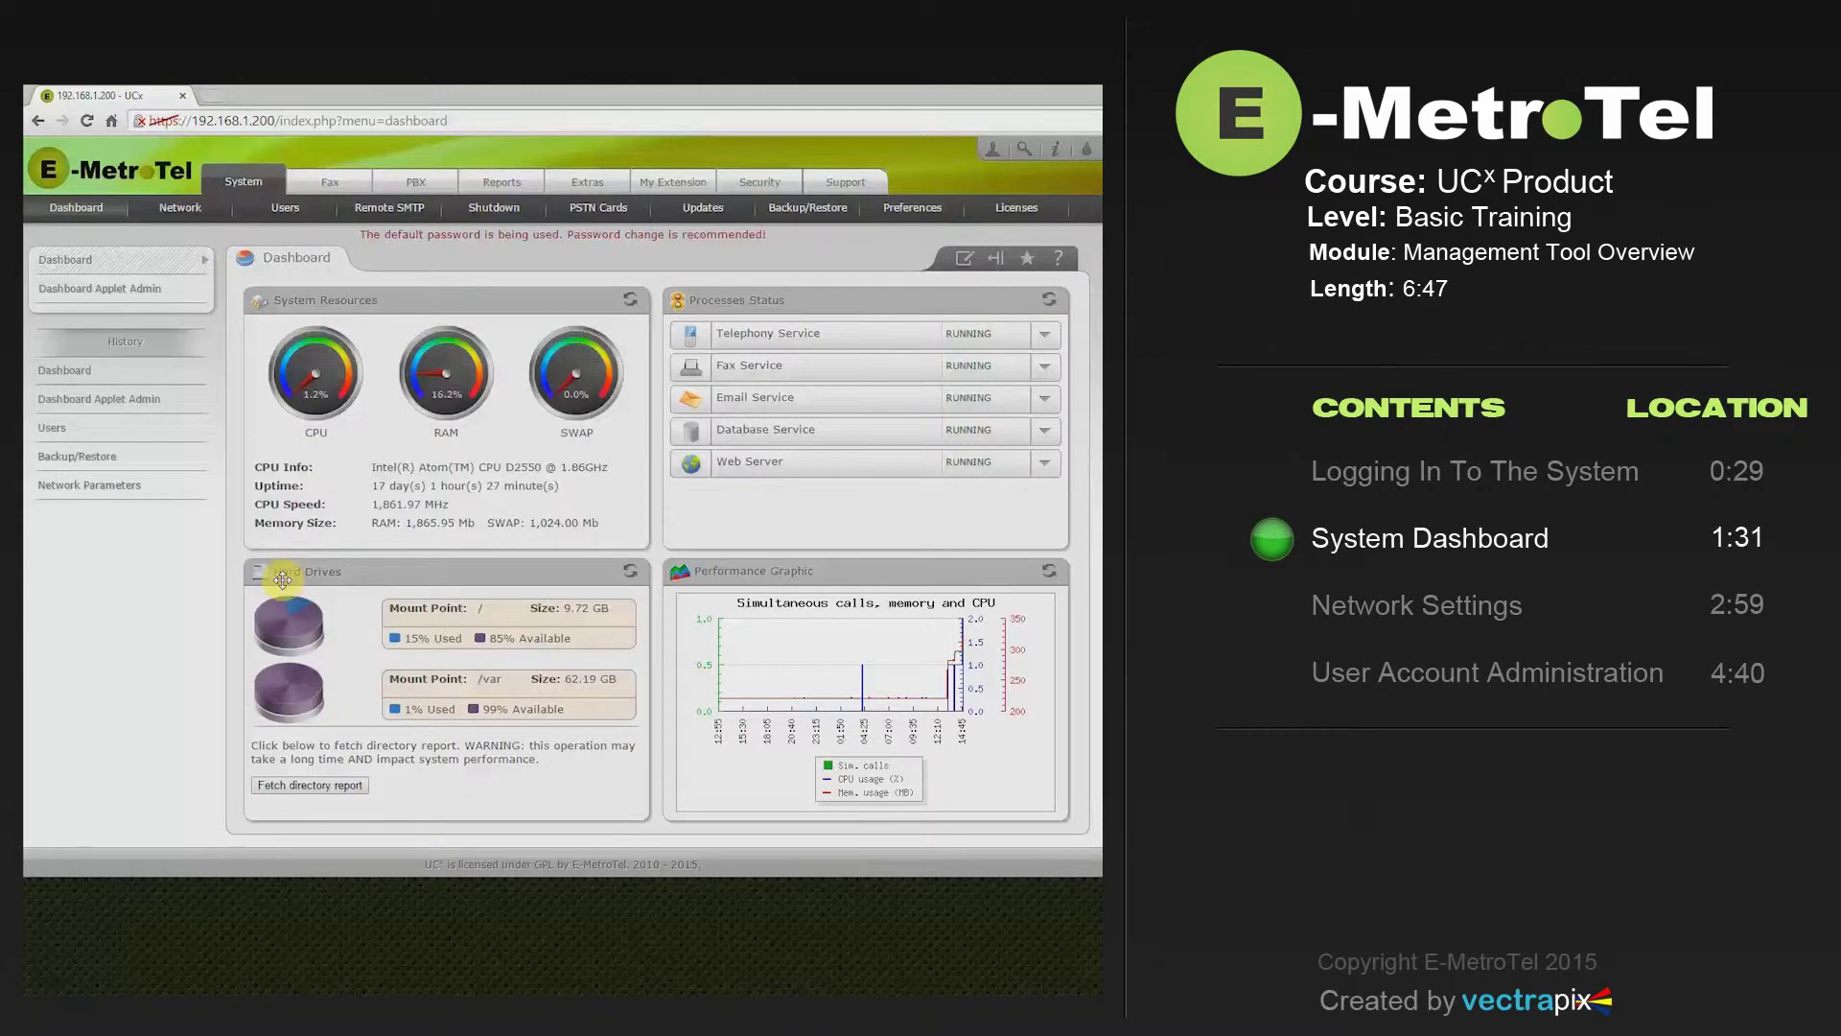
- Fetch the directory size report, then open the Telephony Service actions dropdown
click(293, 786)
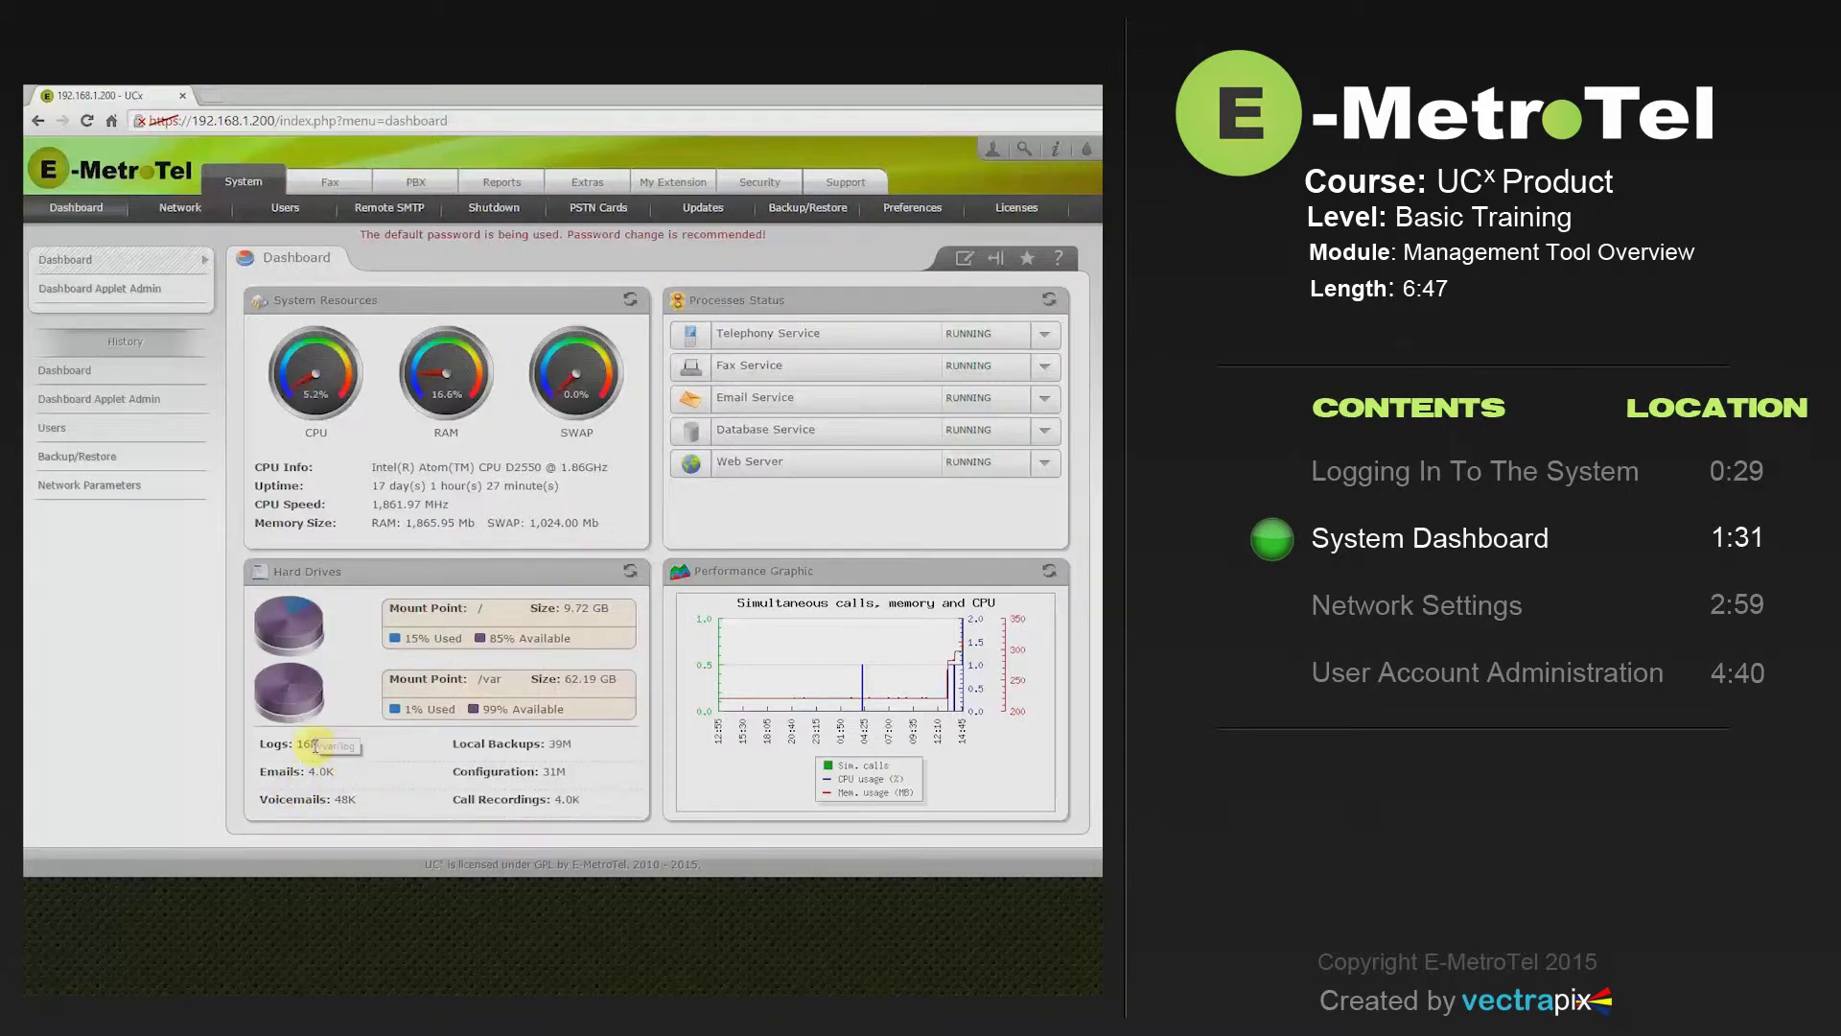
mouse_move(339, 748)
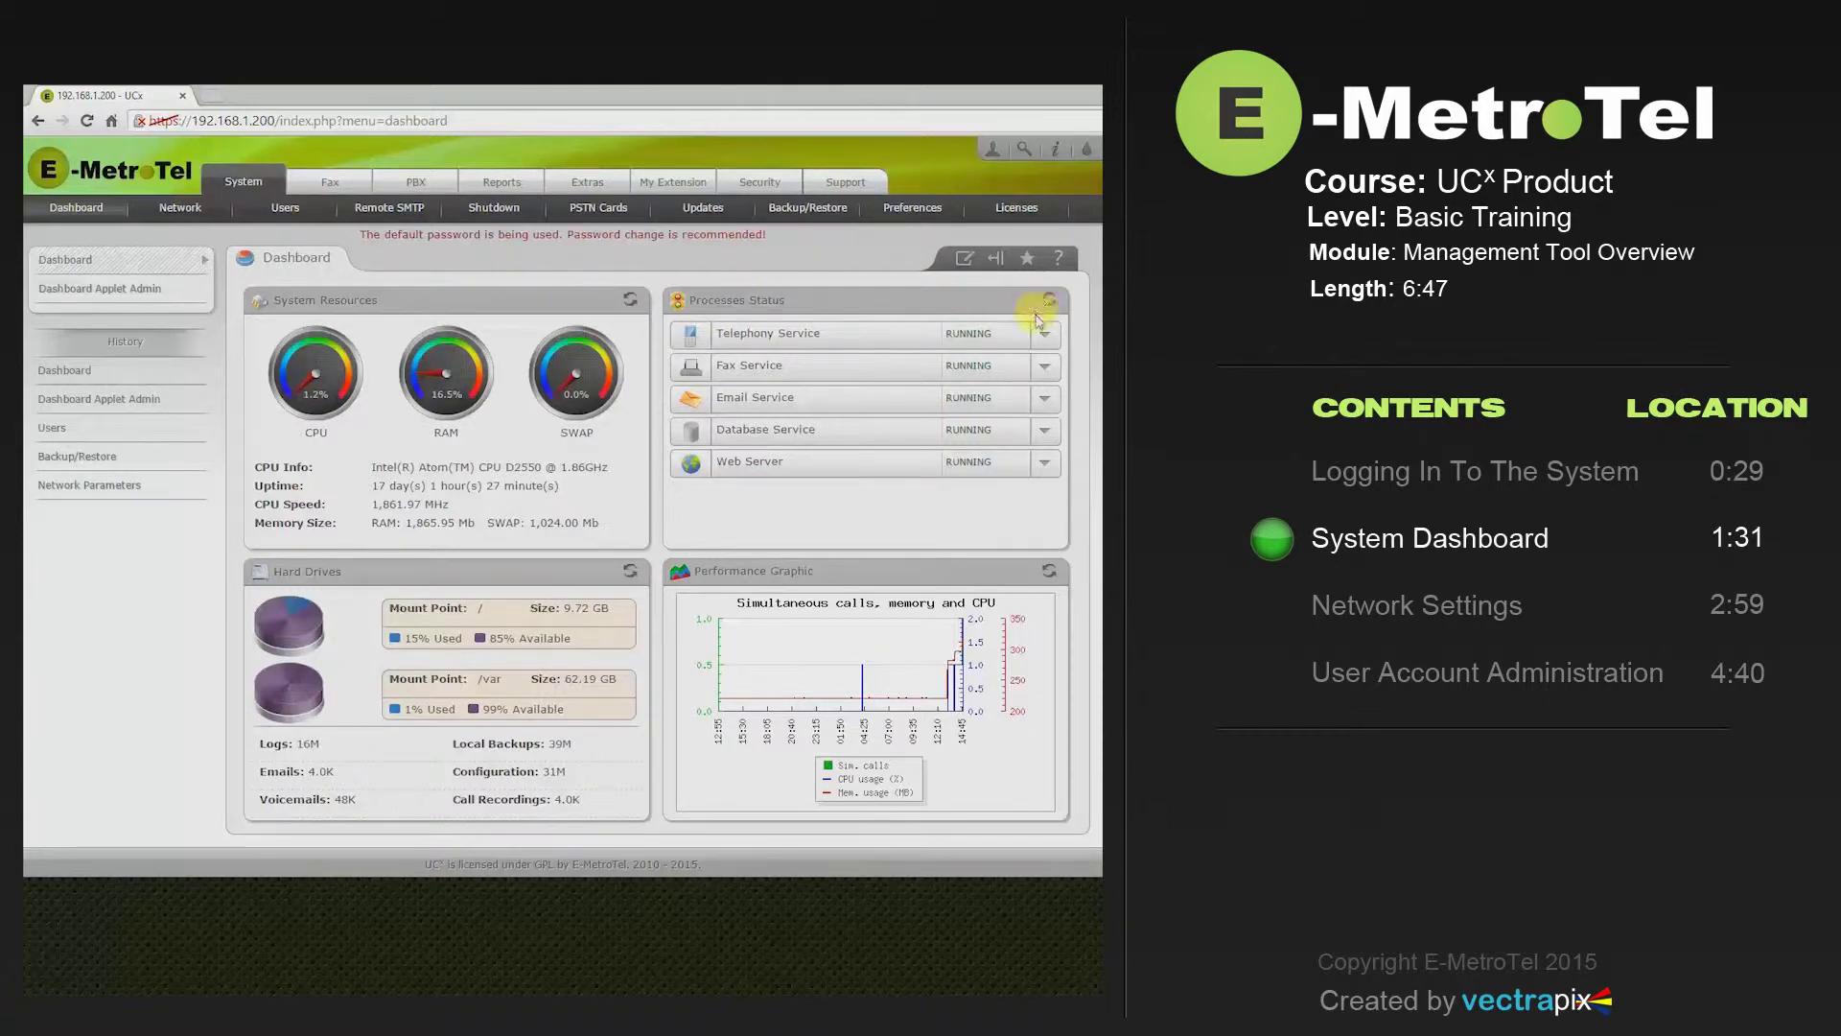
click(1044, 340)
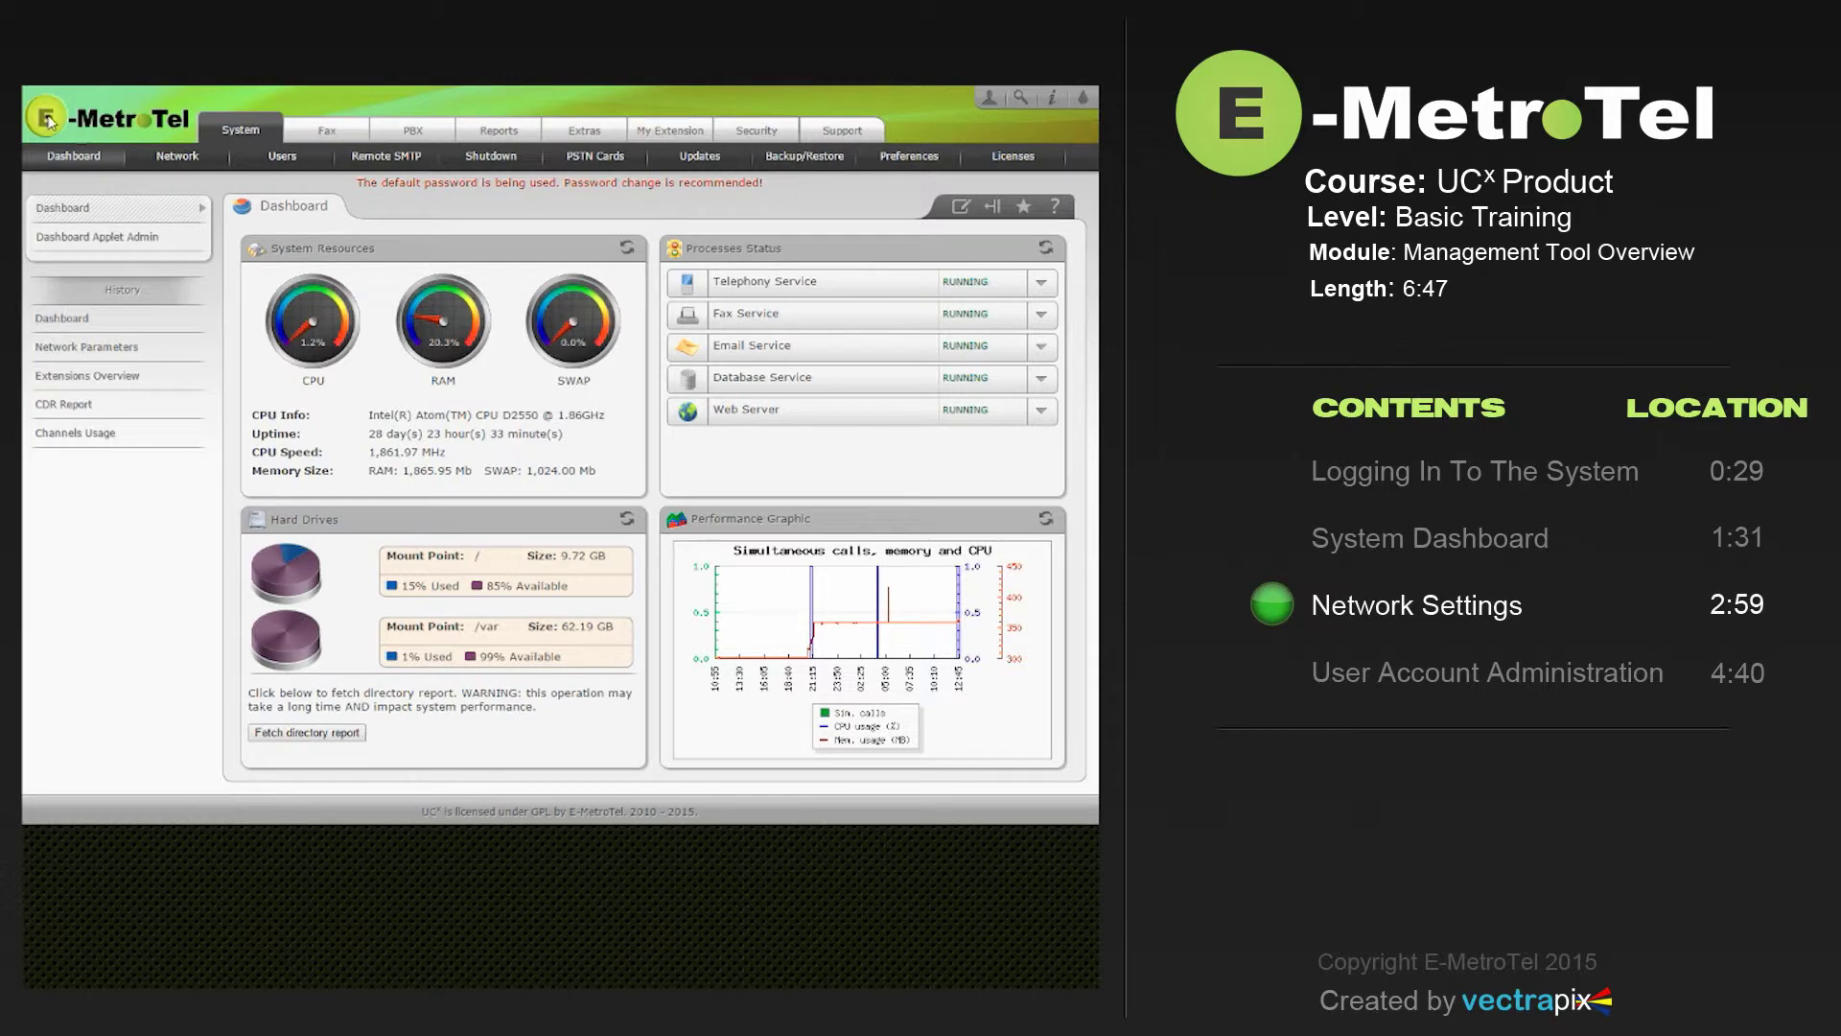
- Save the network parameters unchanged: host ucx50.local, gateway 192.168.1.1
click(177, 156)
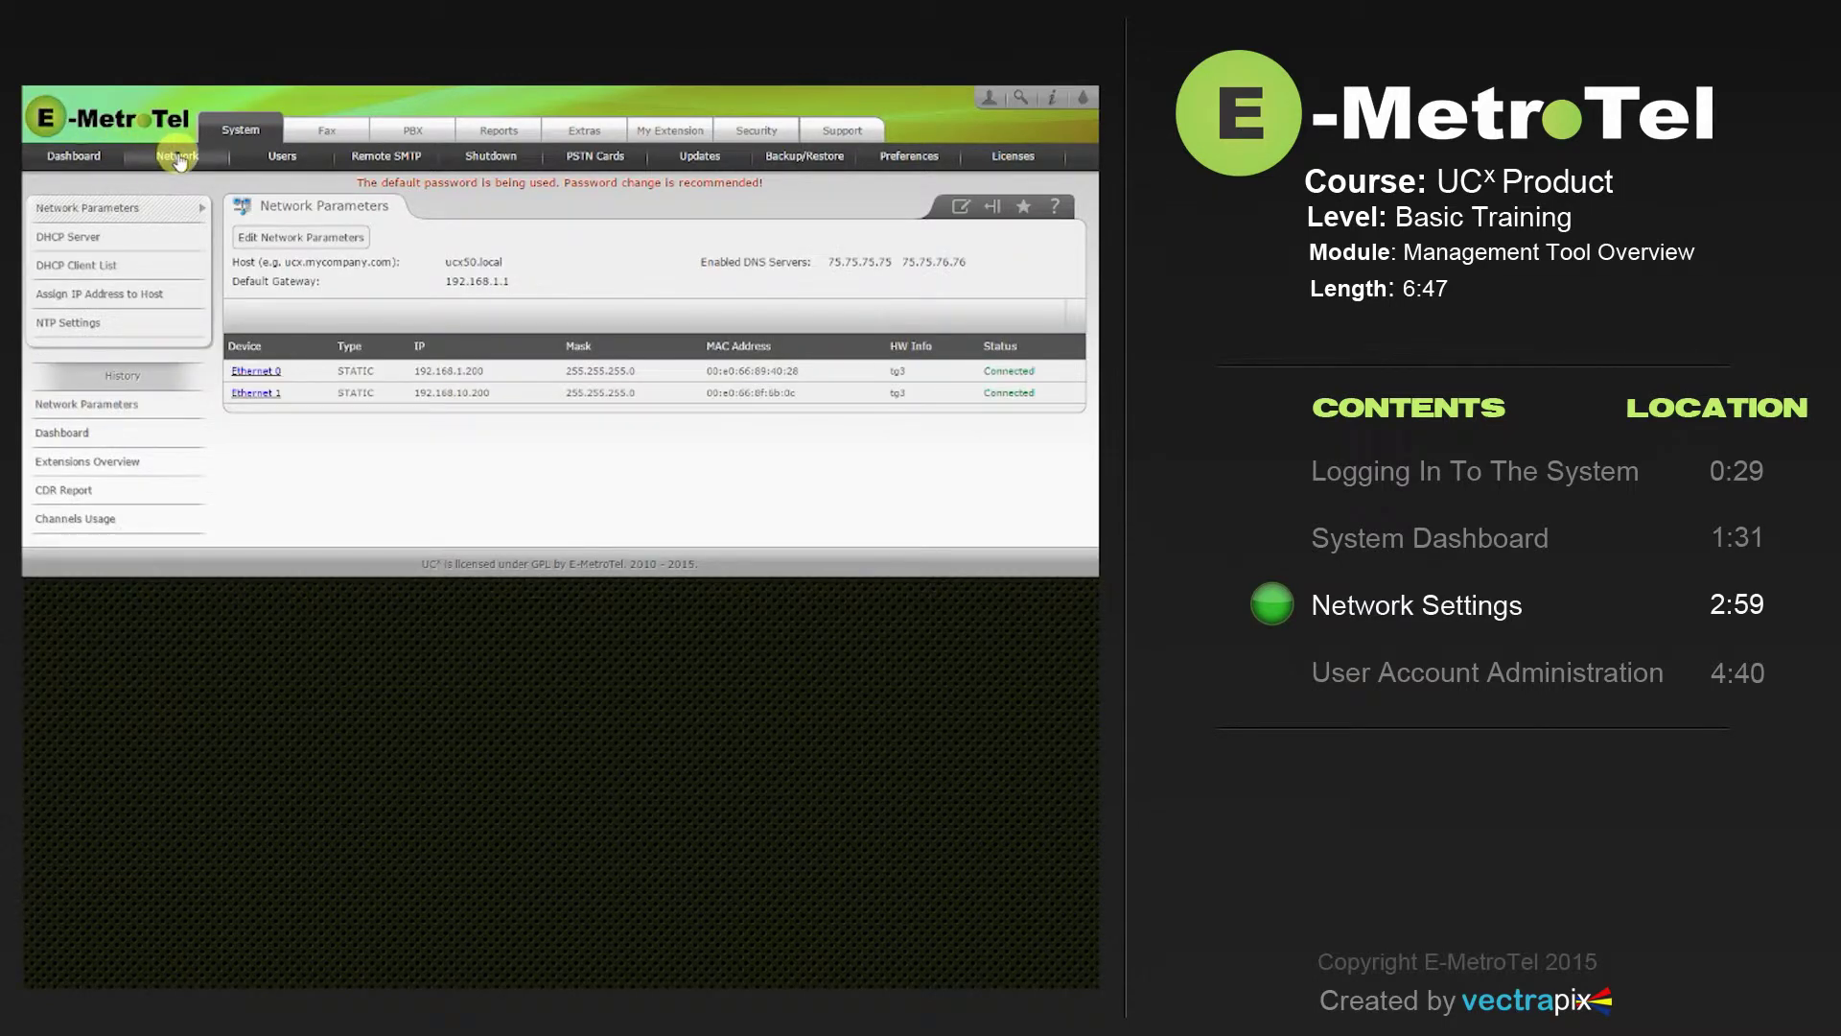
click(270, 238)
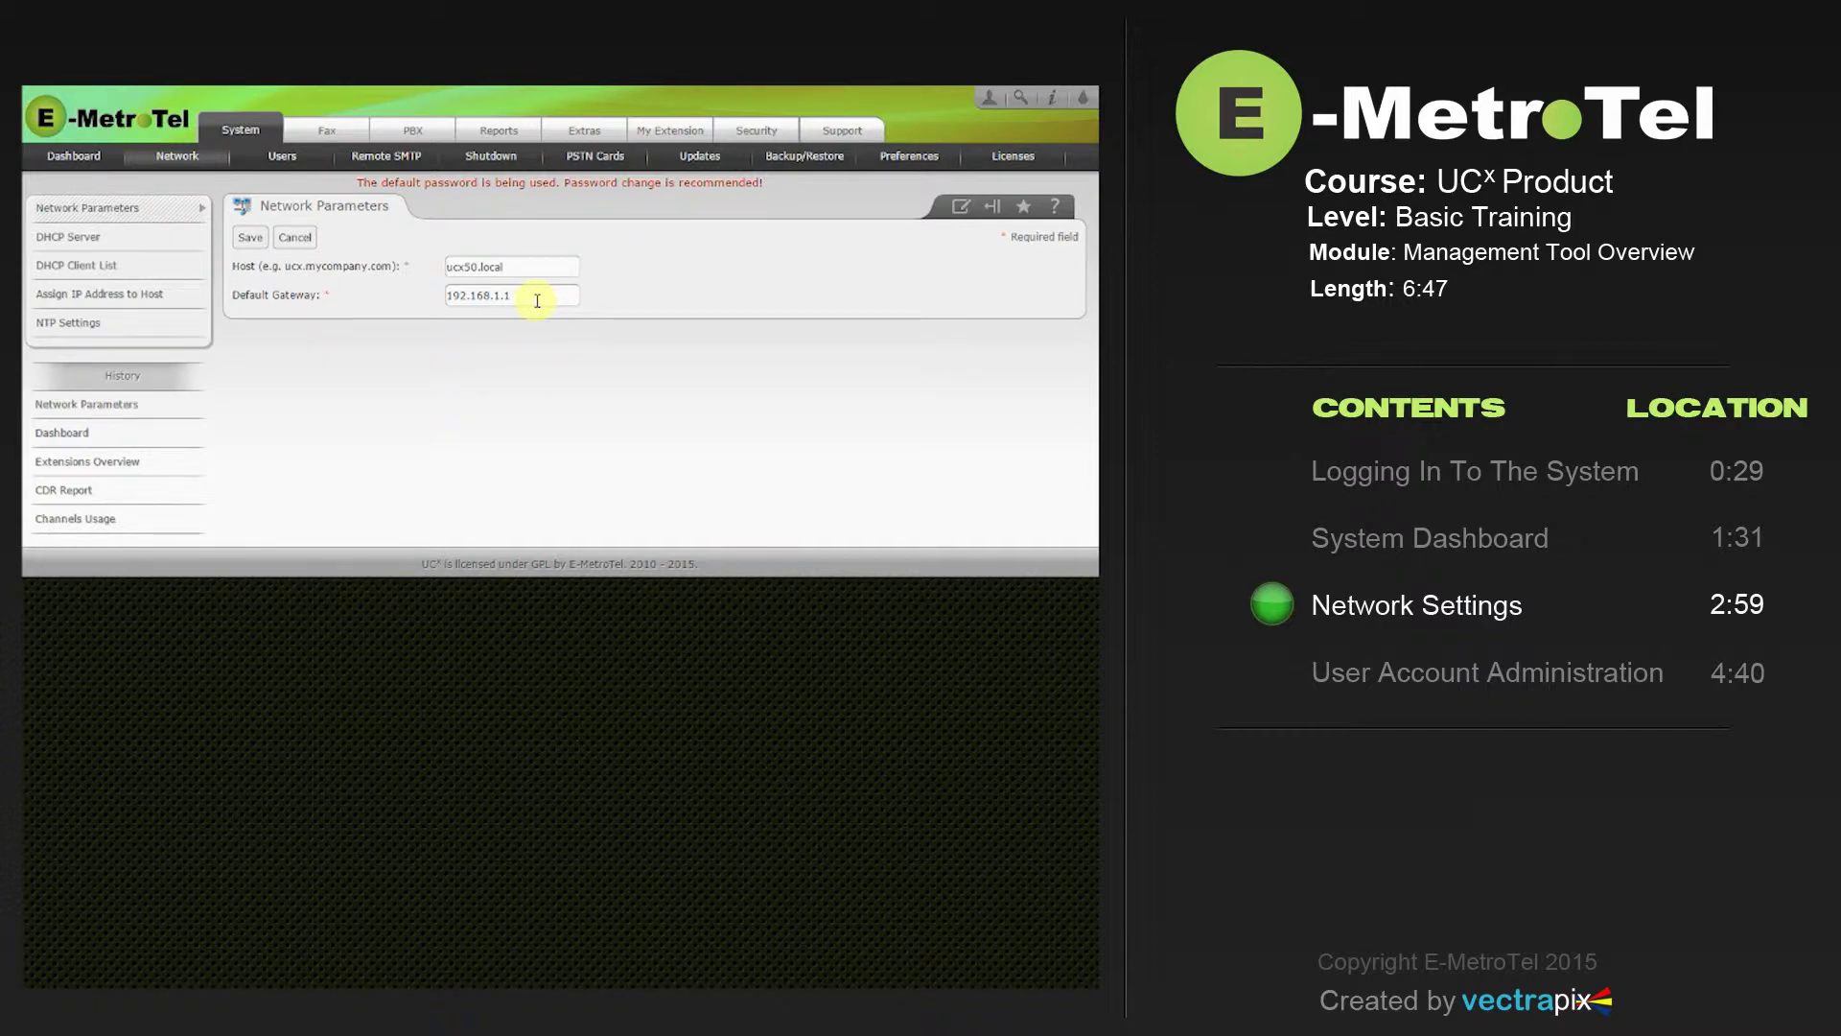
click(257, 239)
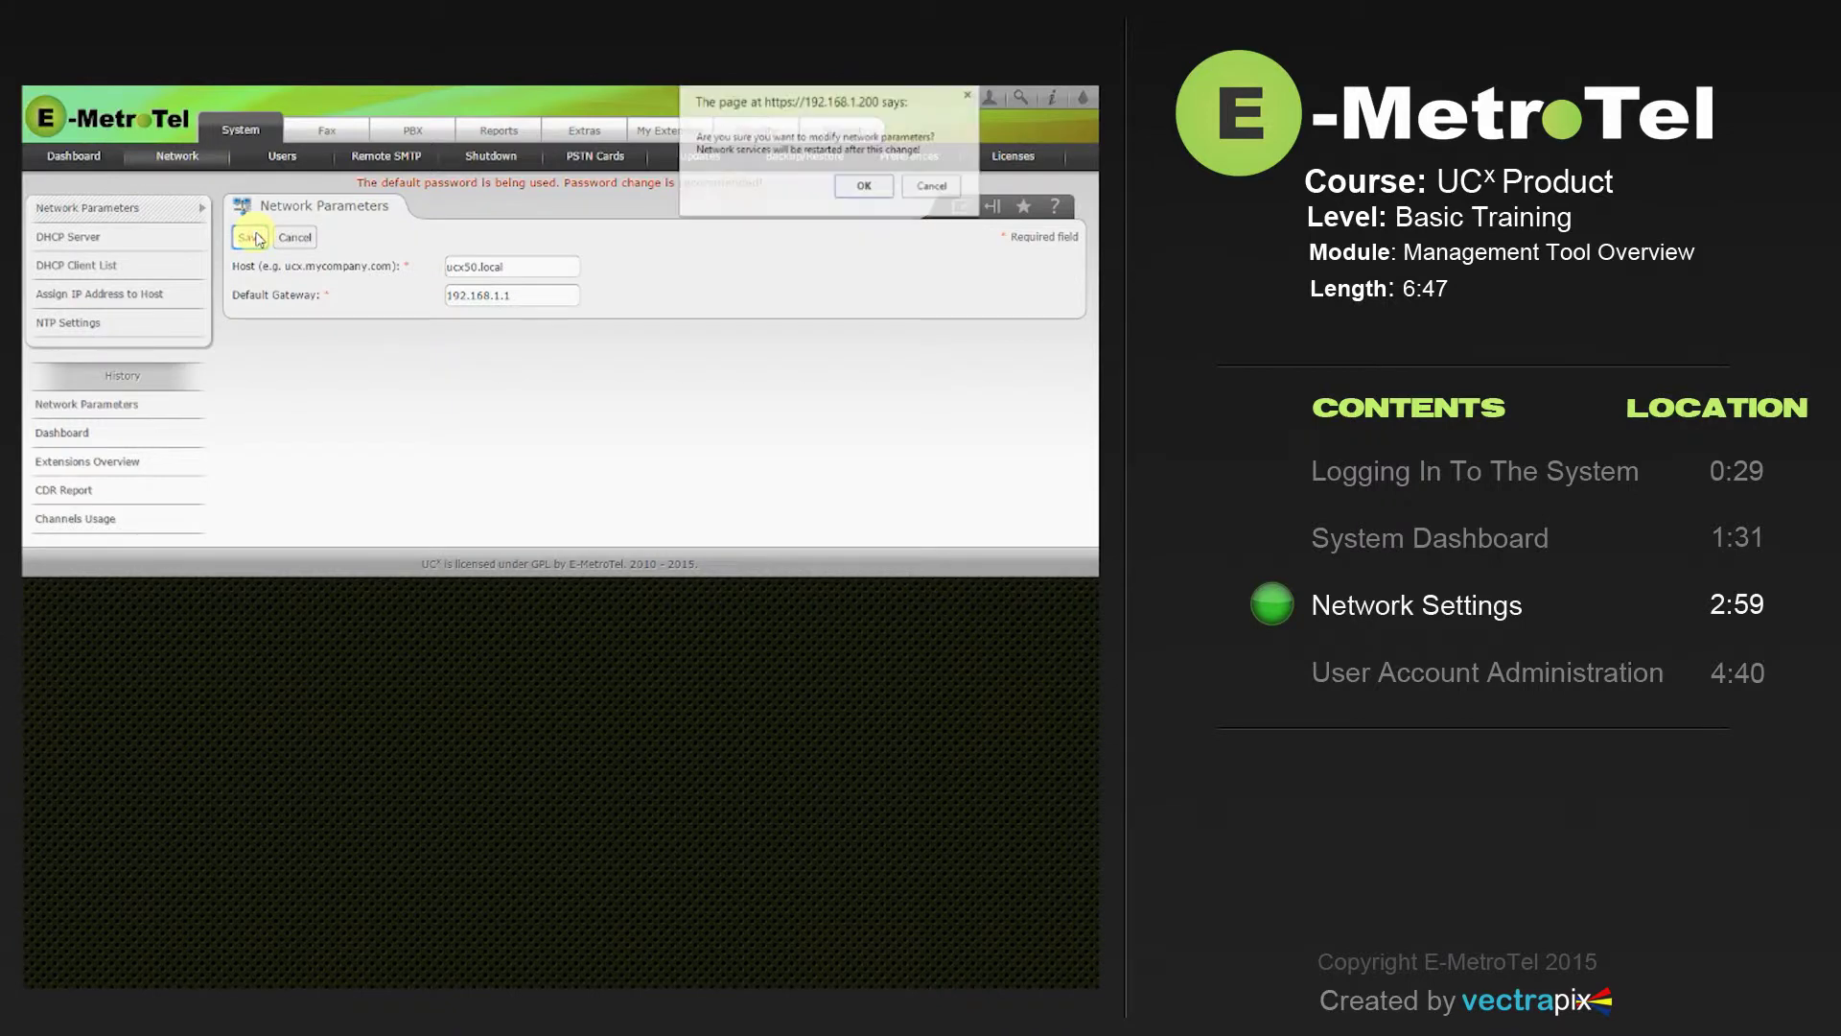
click(864, 187)
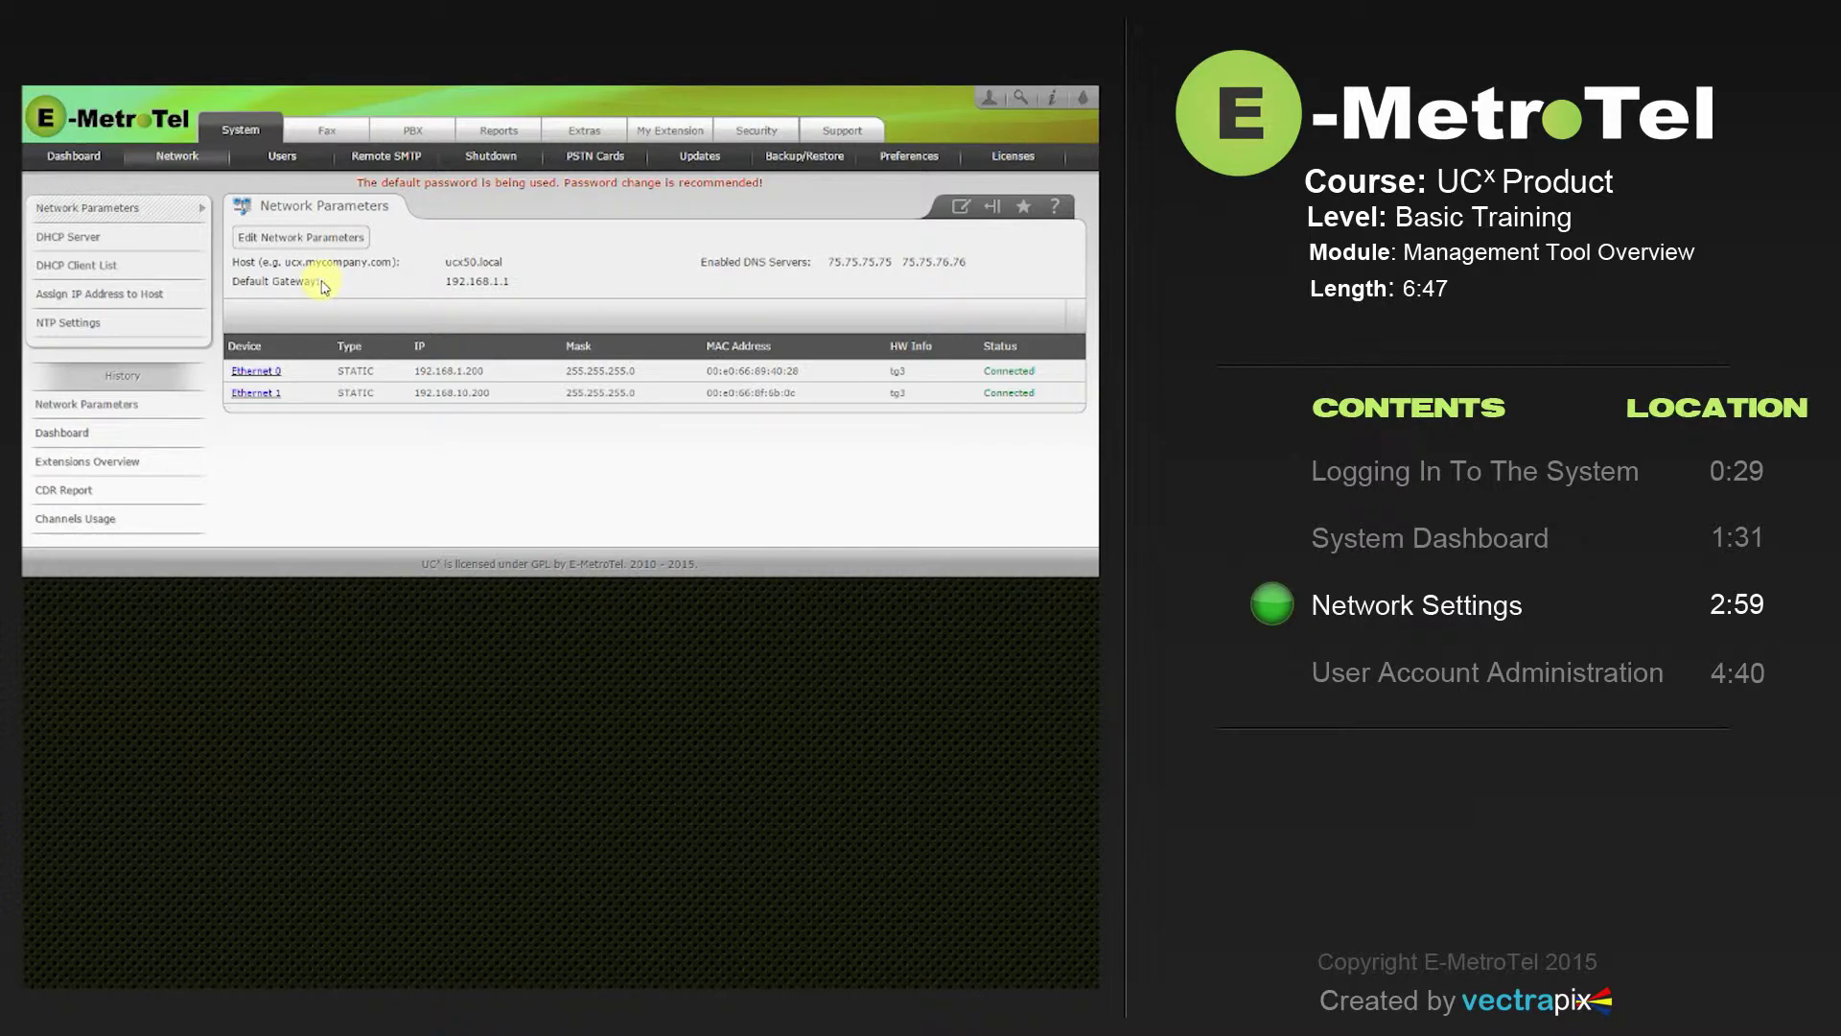
- Apply the Ethernet 0 settings with static IP 192.168.1.200, then view Ethernet 1
click(255, 371)
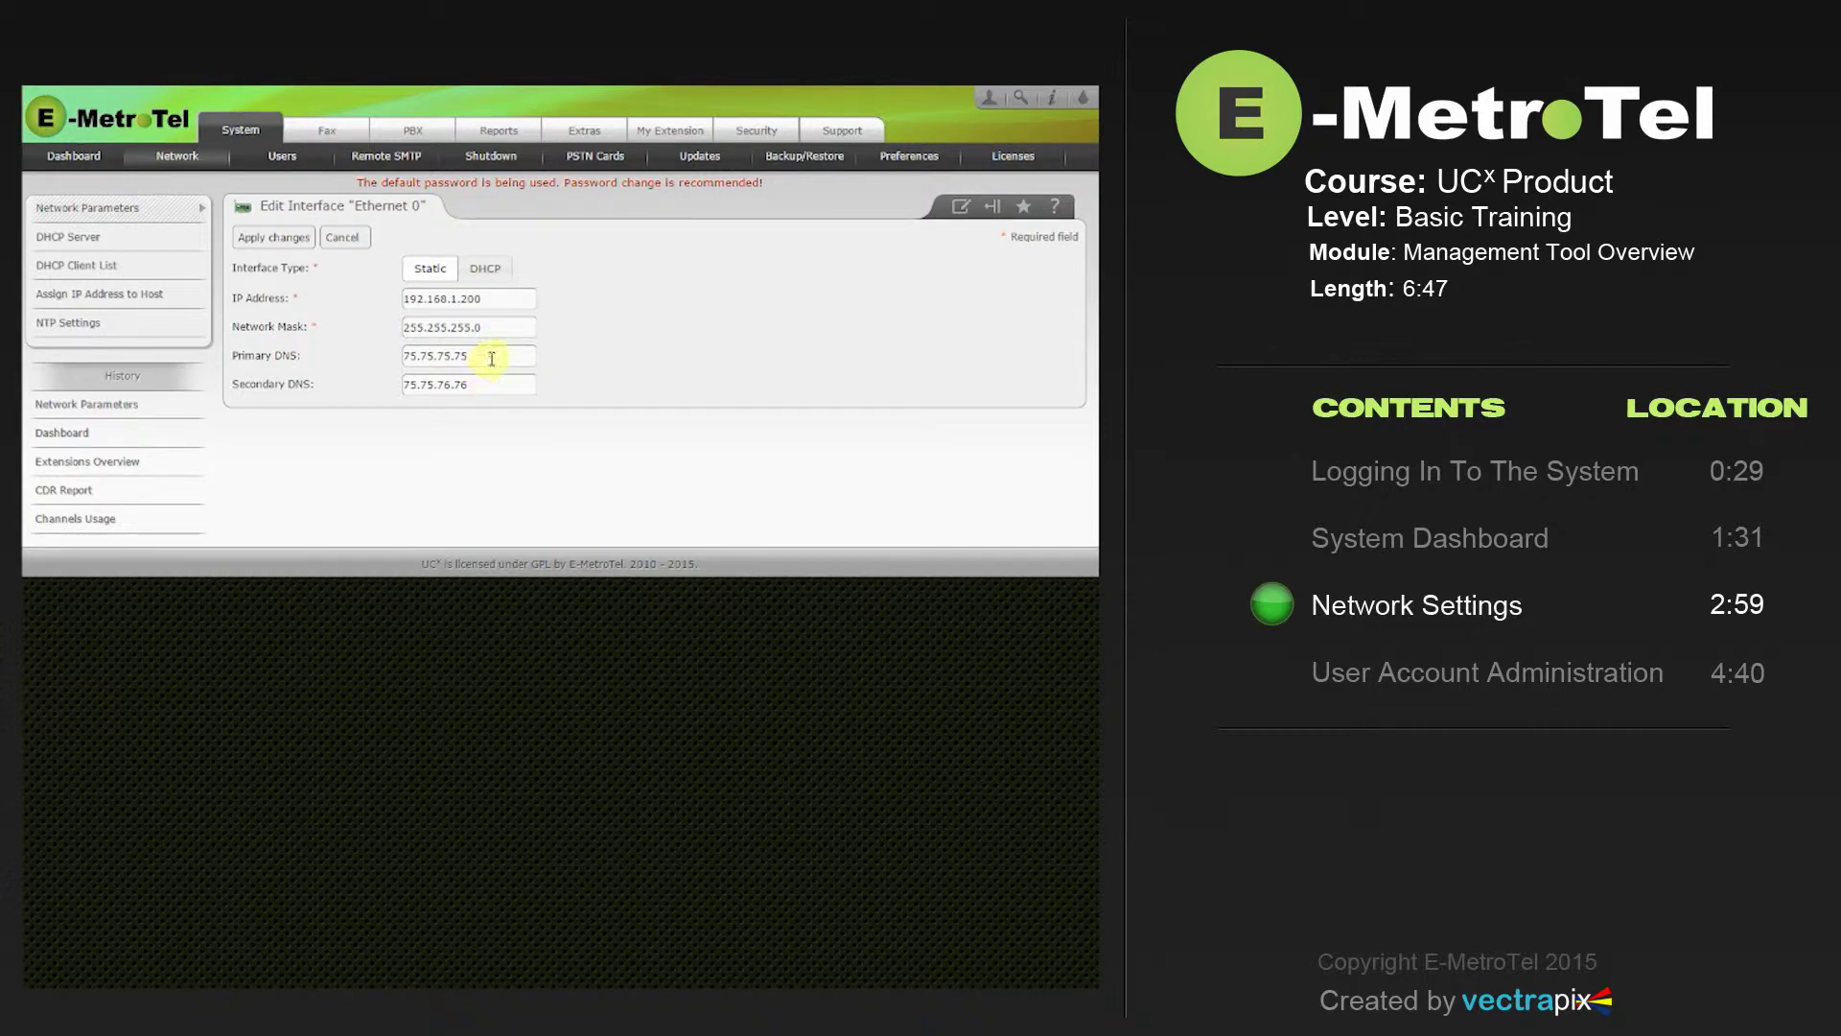
drag(492, 359, 388, 341)
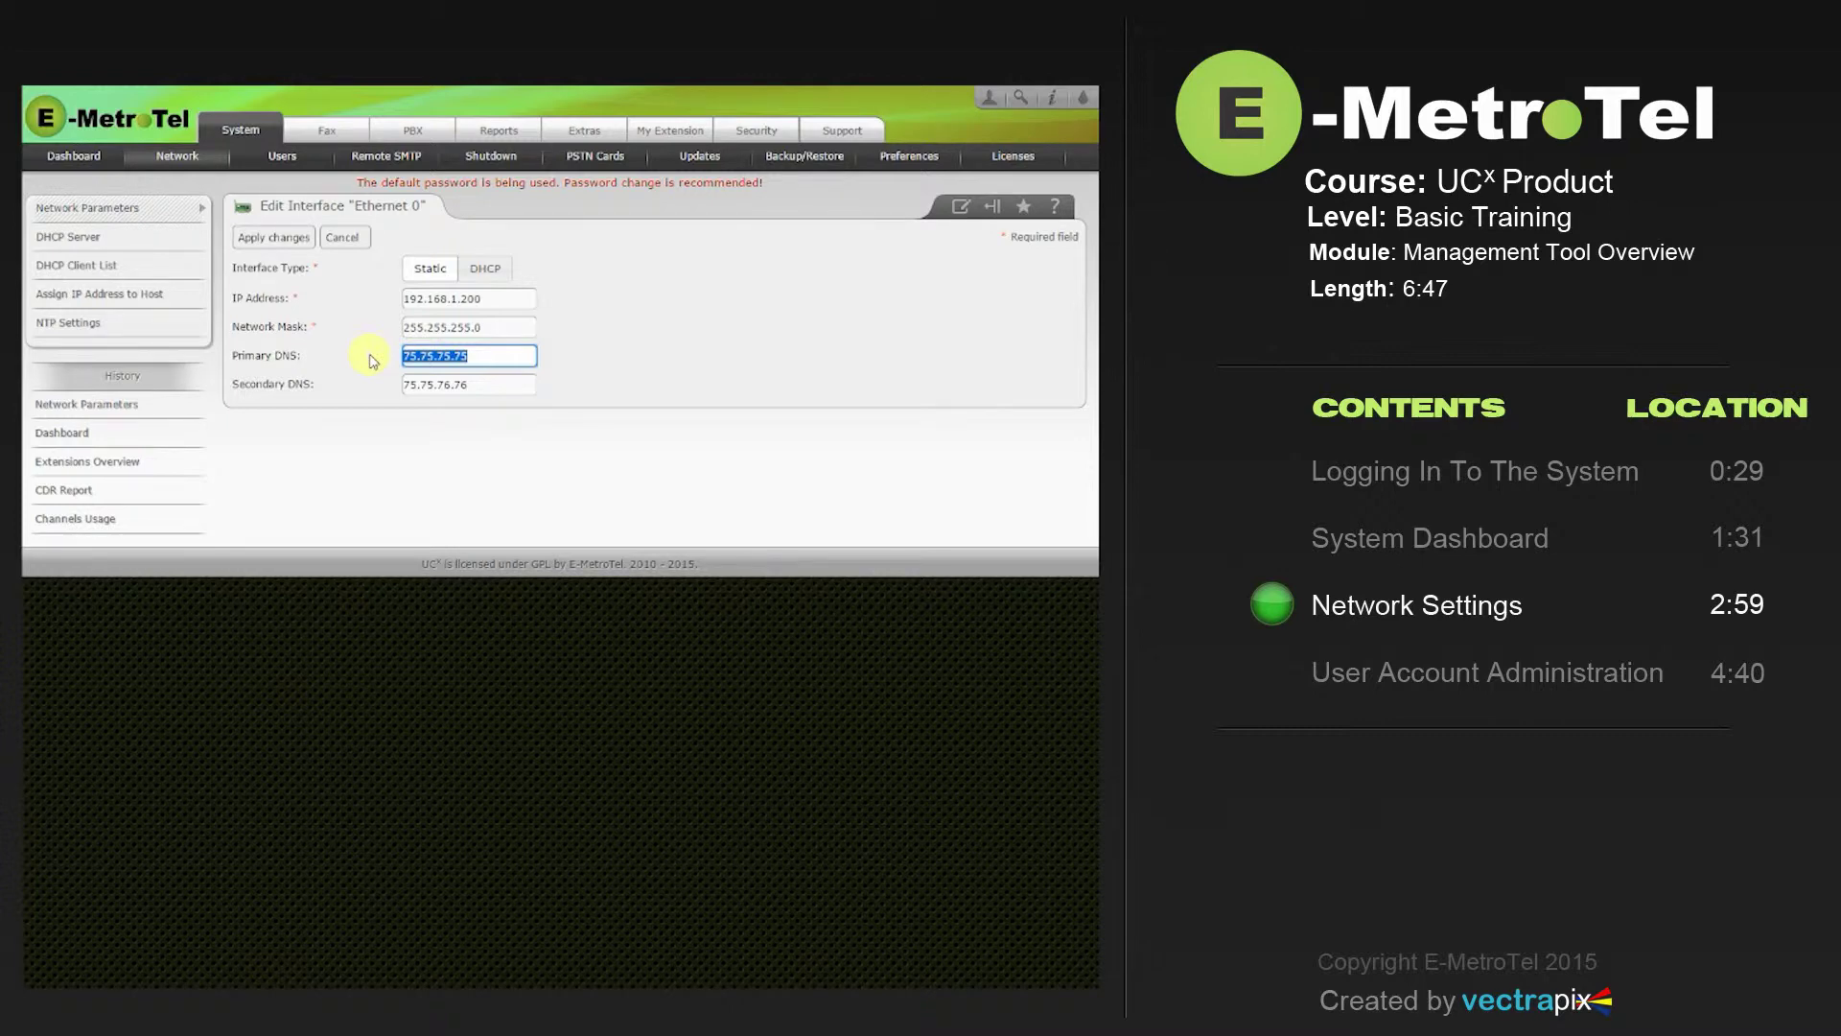
click(269, 240)
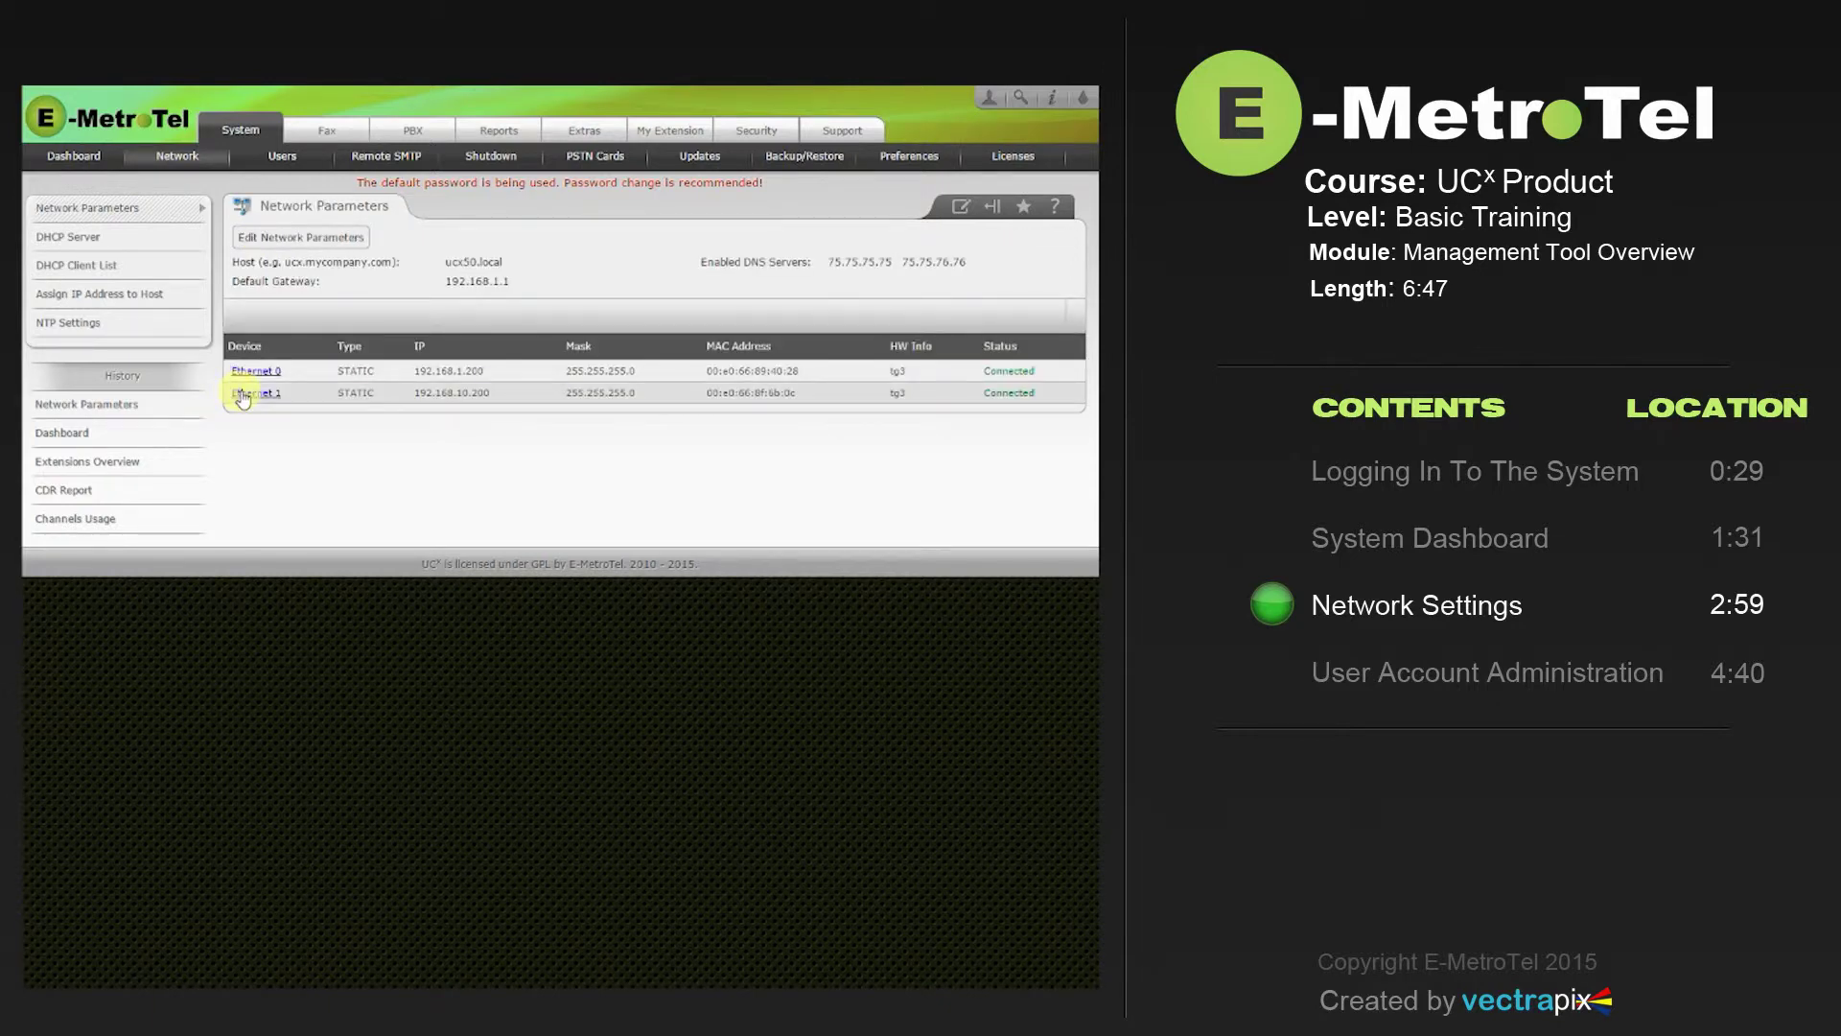
click(241, 395)
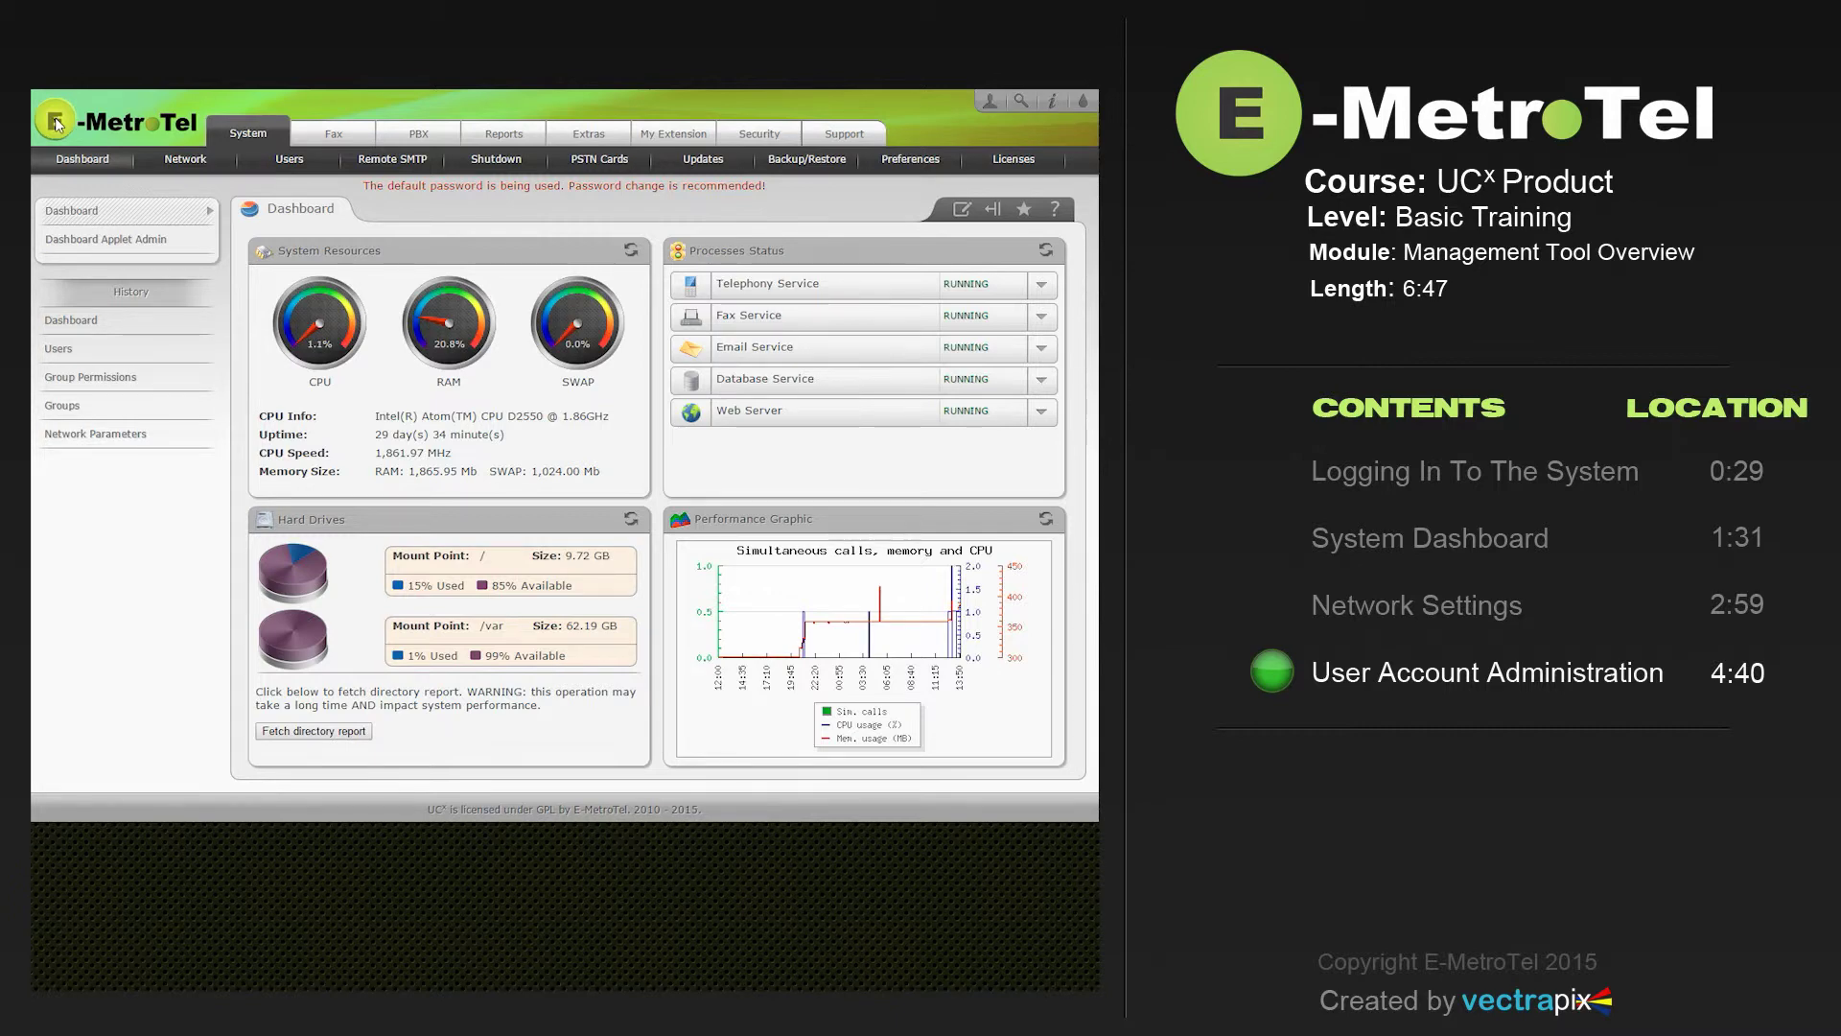
- Go to System > Users and open the Groups list
click(284, 164)
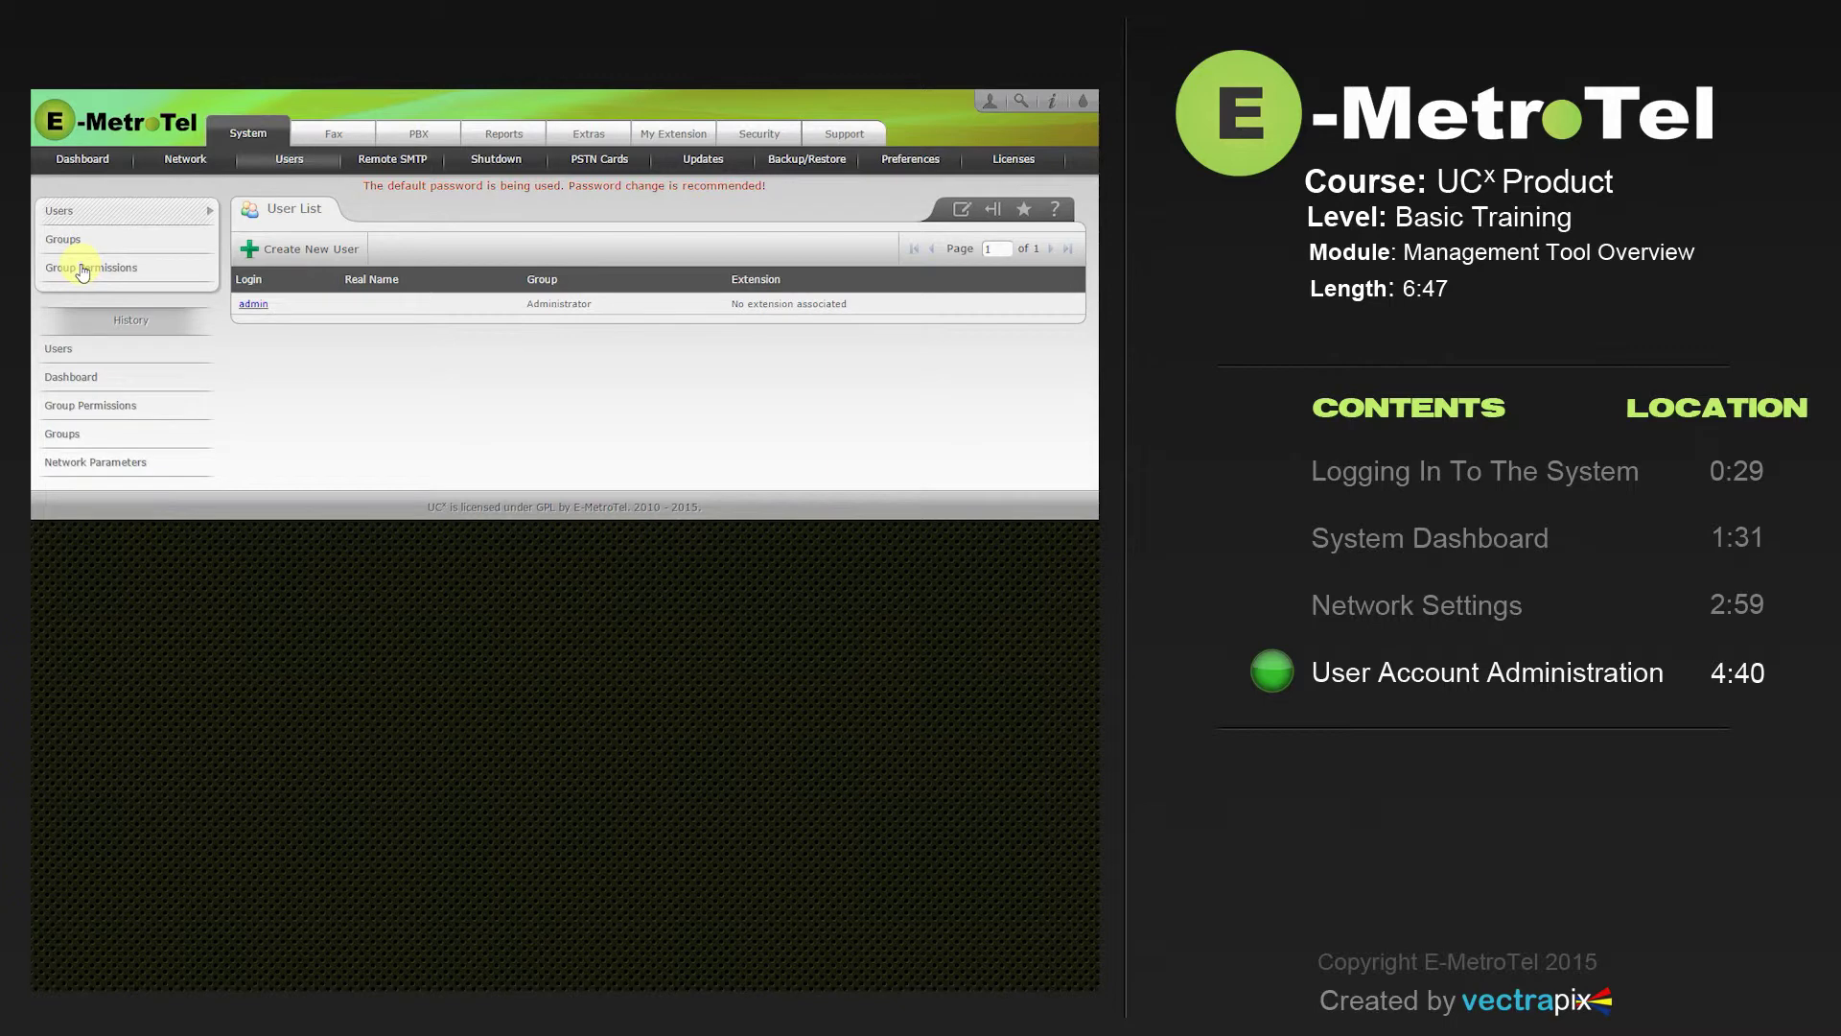
click(63, 242)
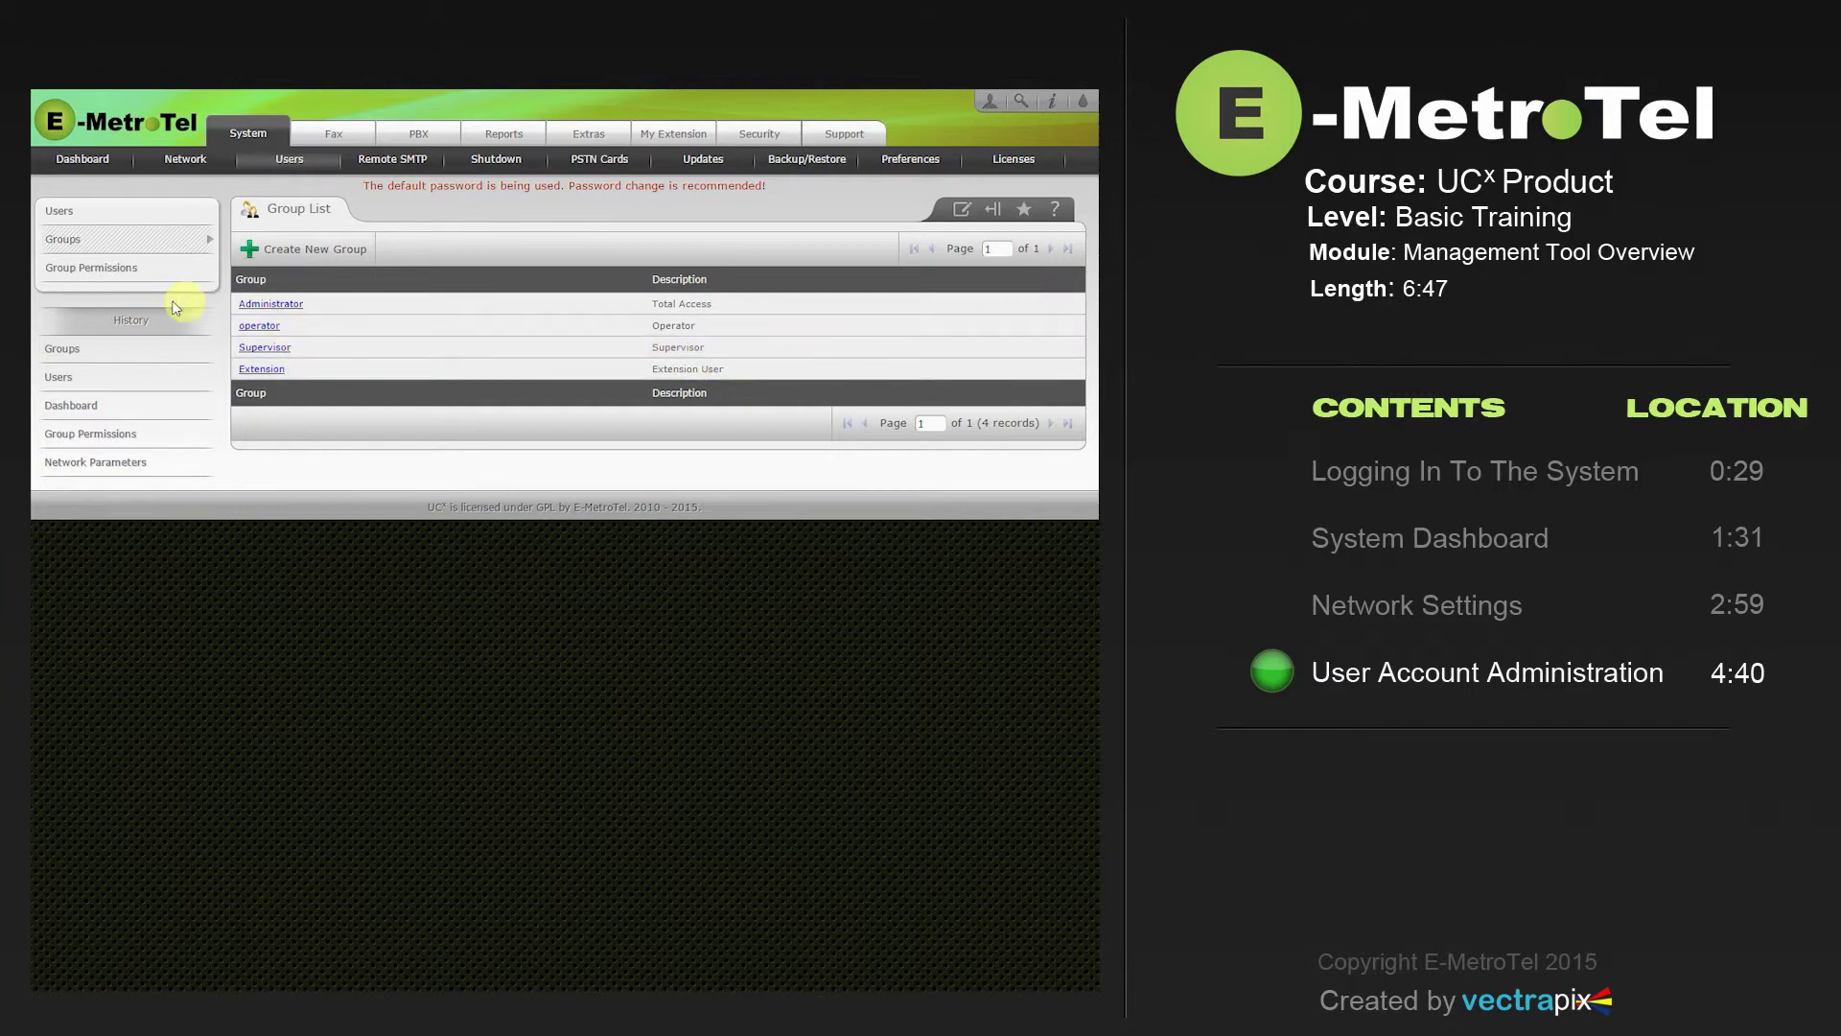
- Filter Group Permissions to the Extension group, then return to the Users list
click(60, 275)
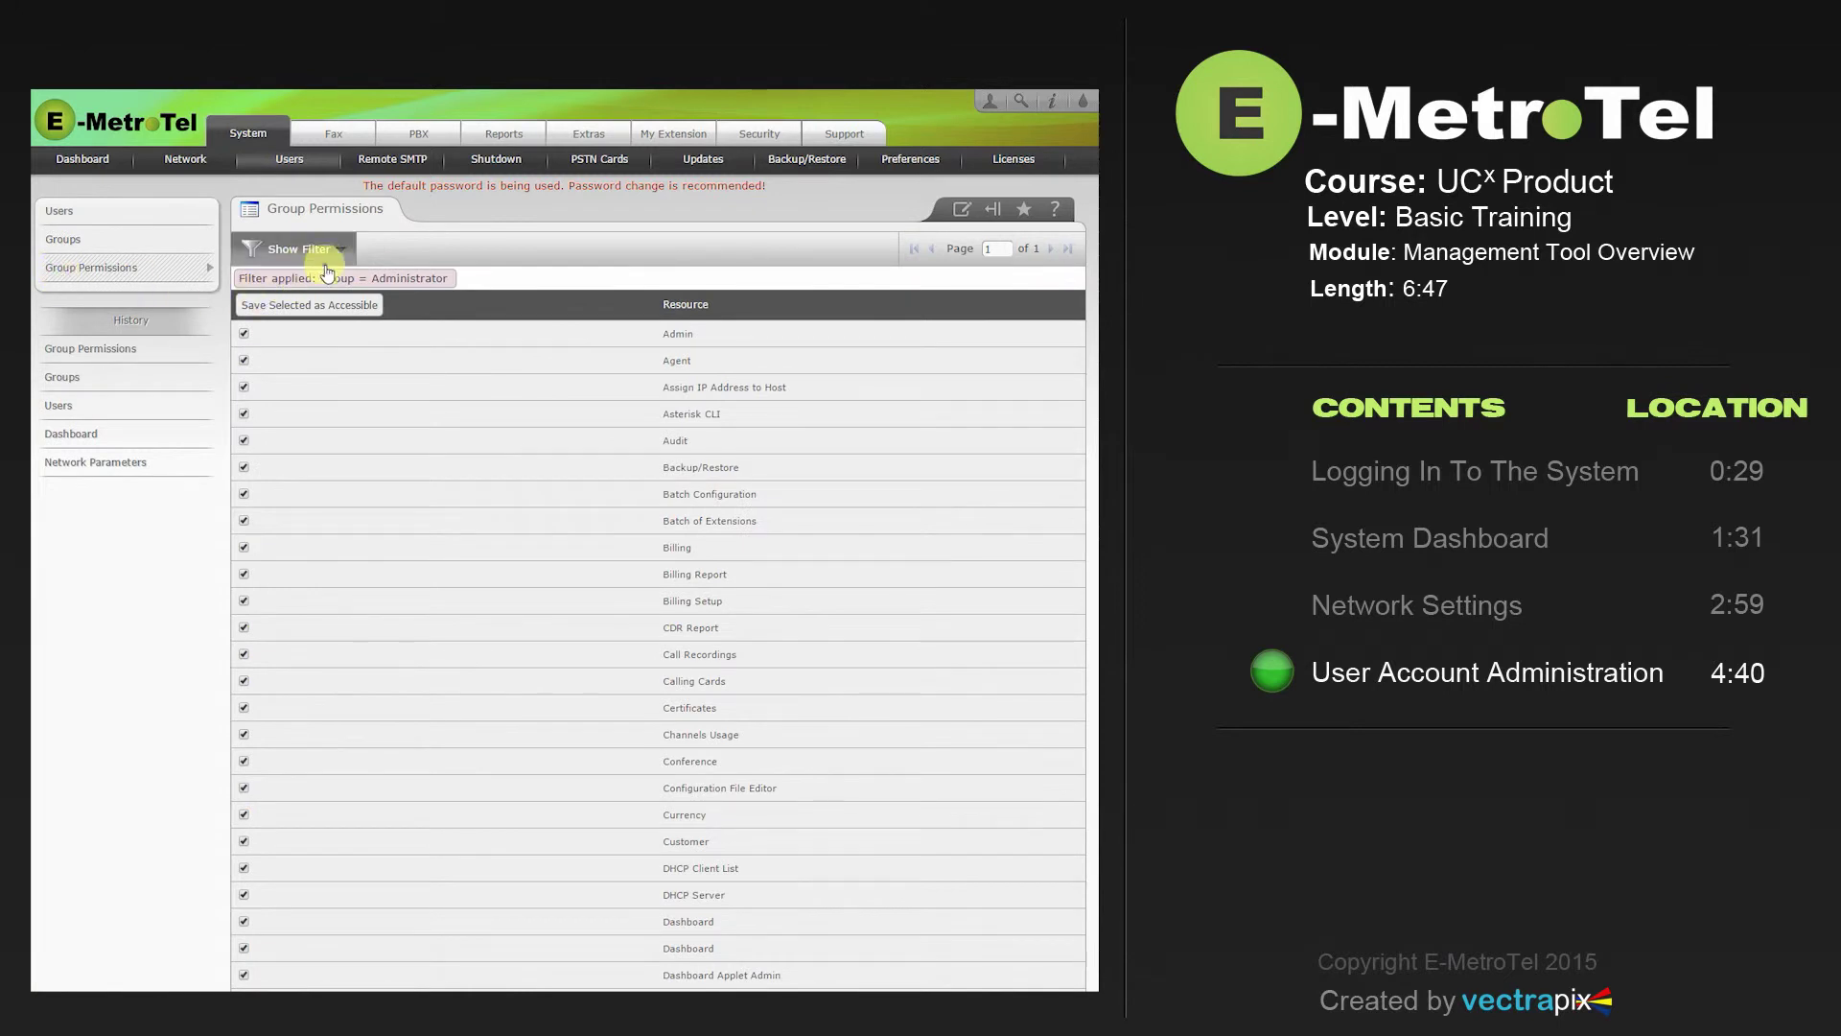
click(338, 250)
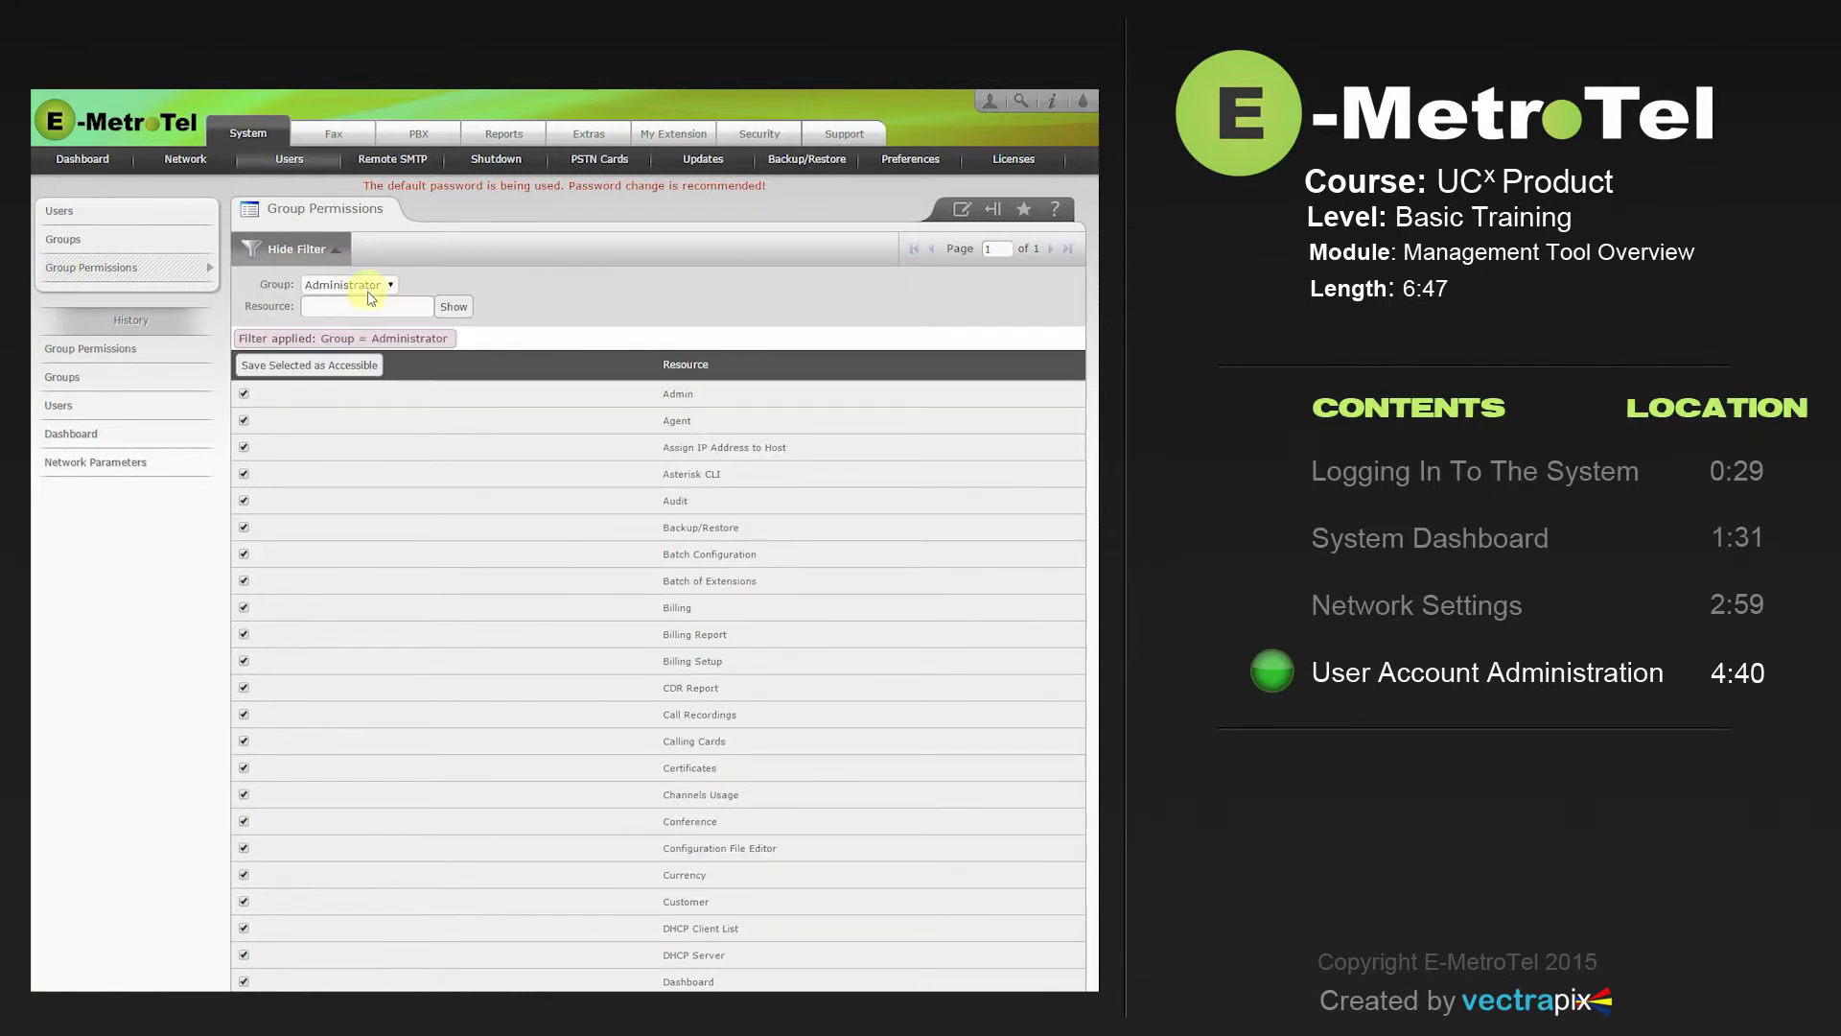
click(369, 288)
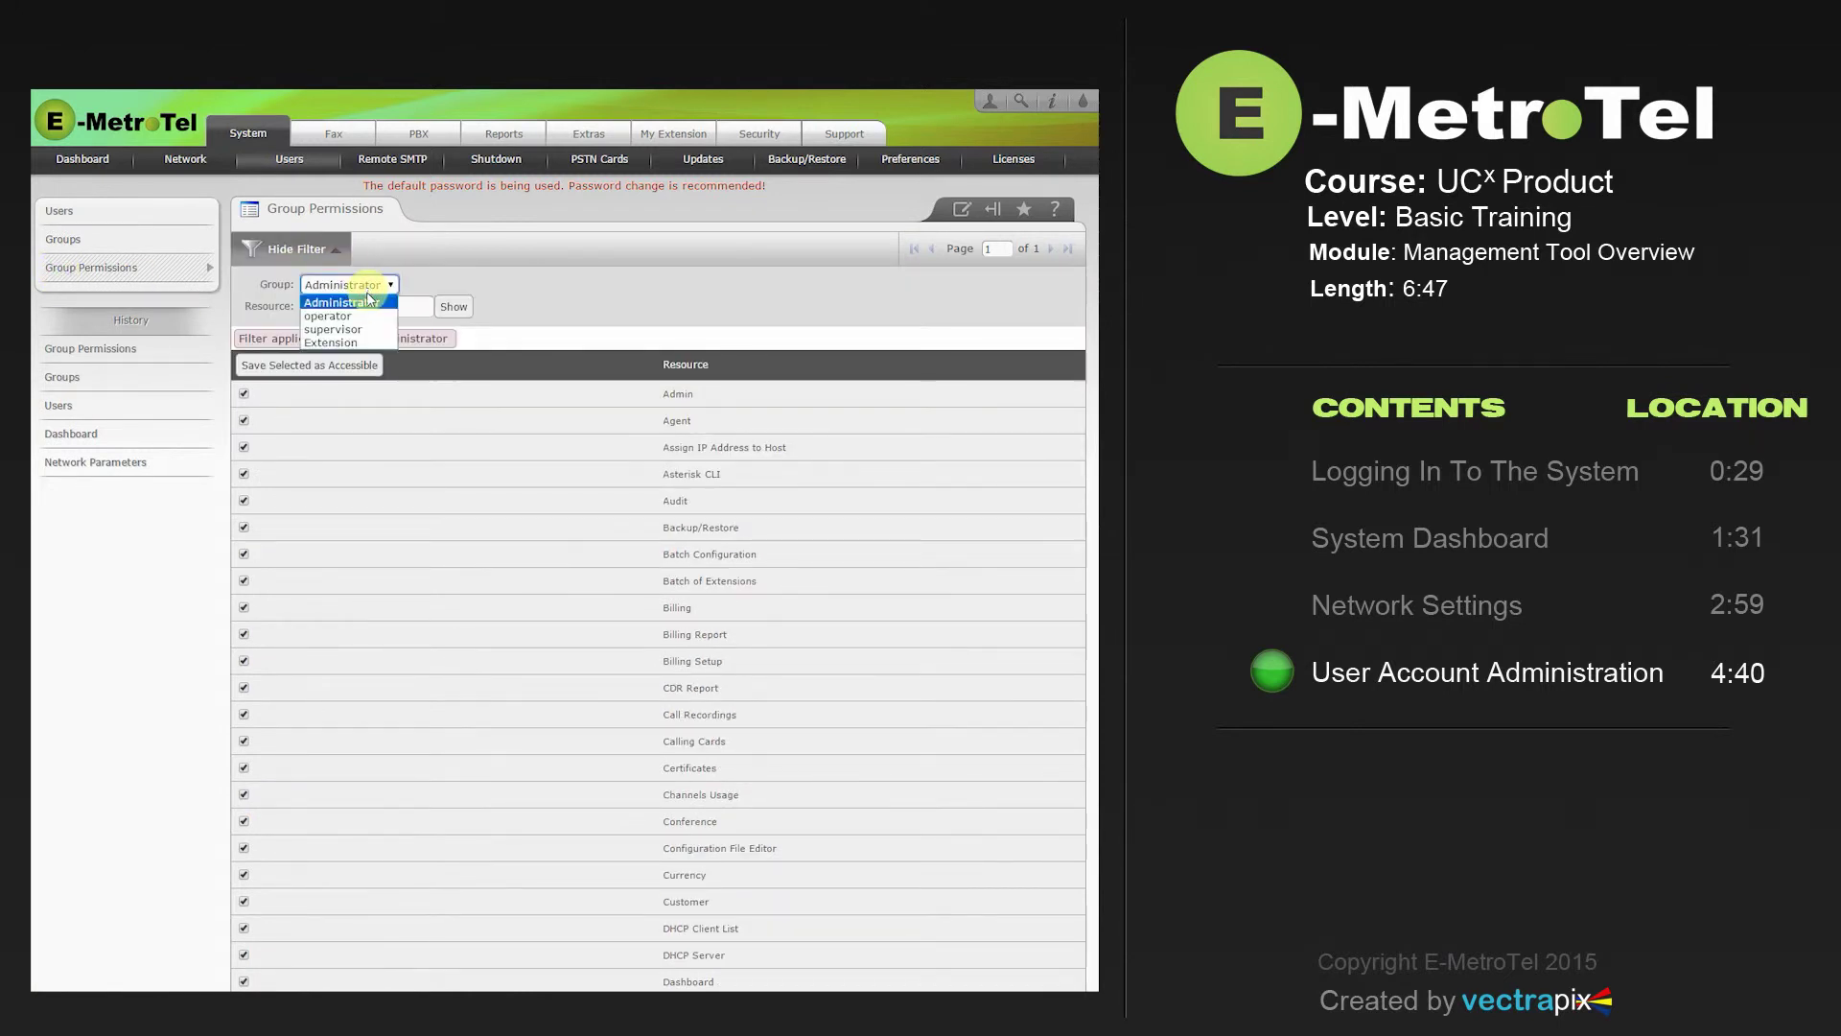
click(355, 344)
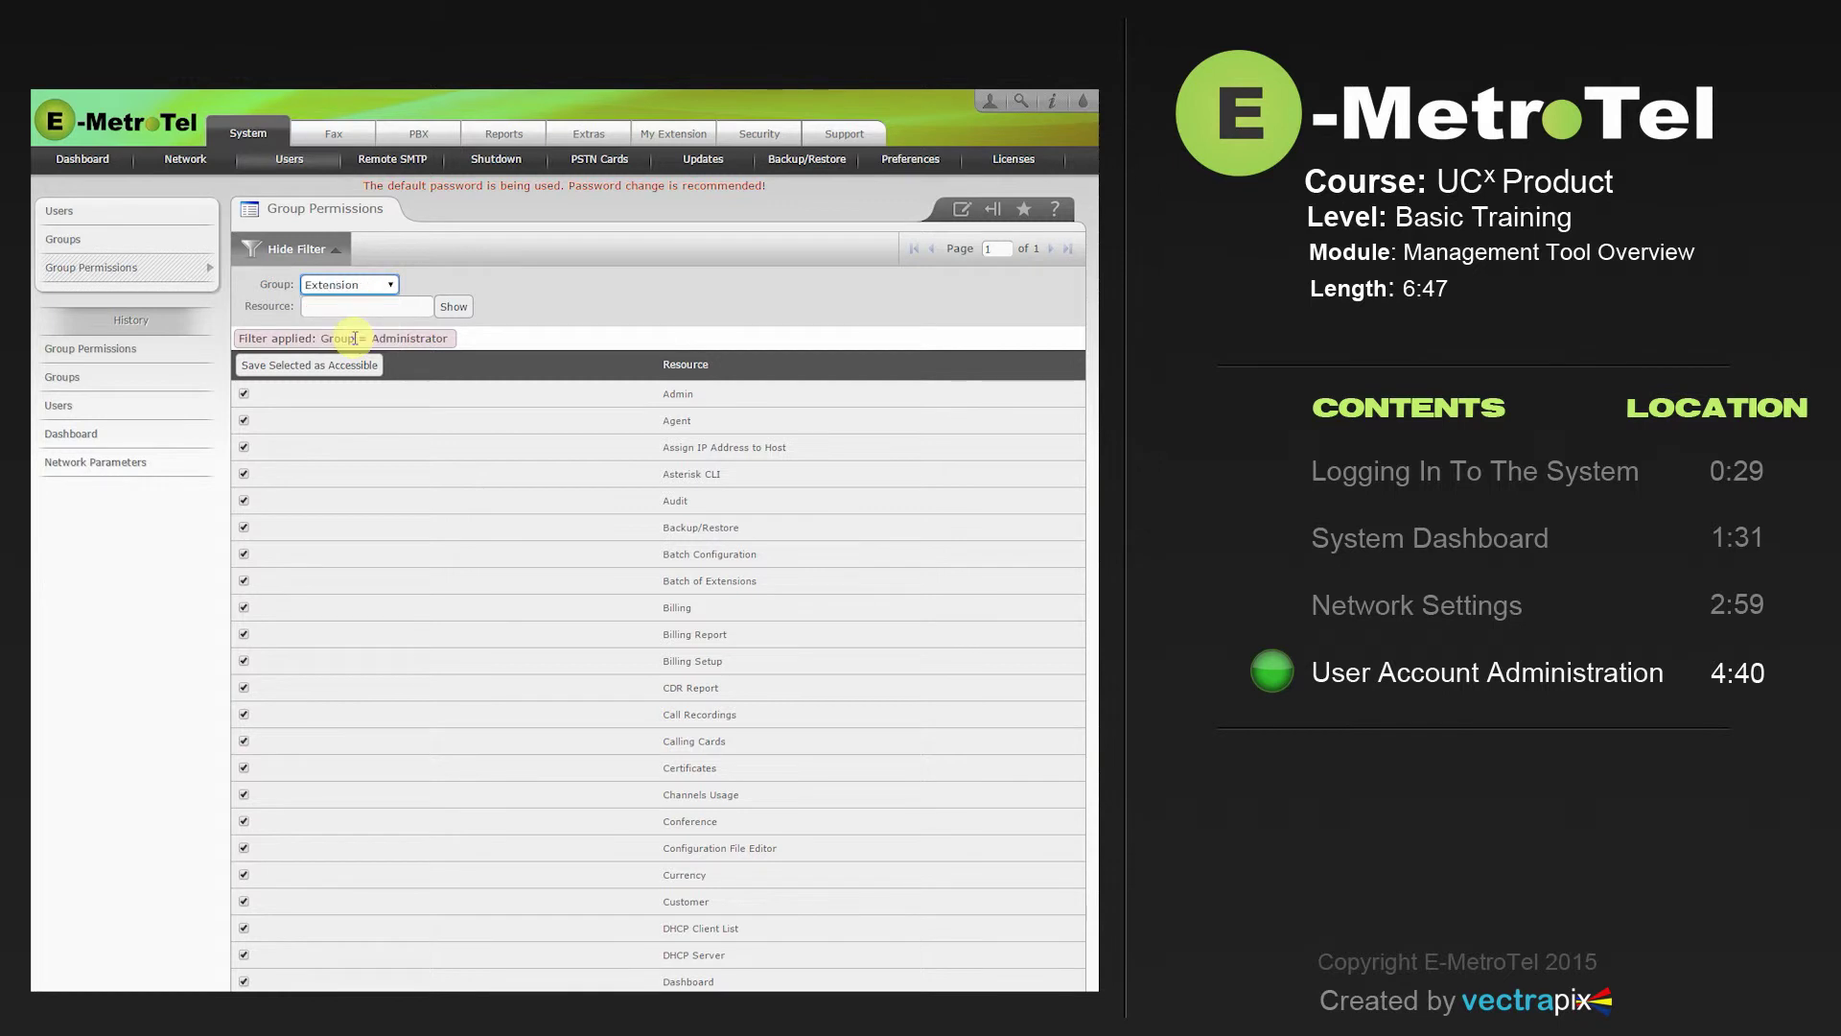
click(446, 307)
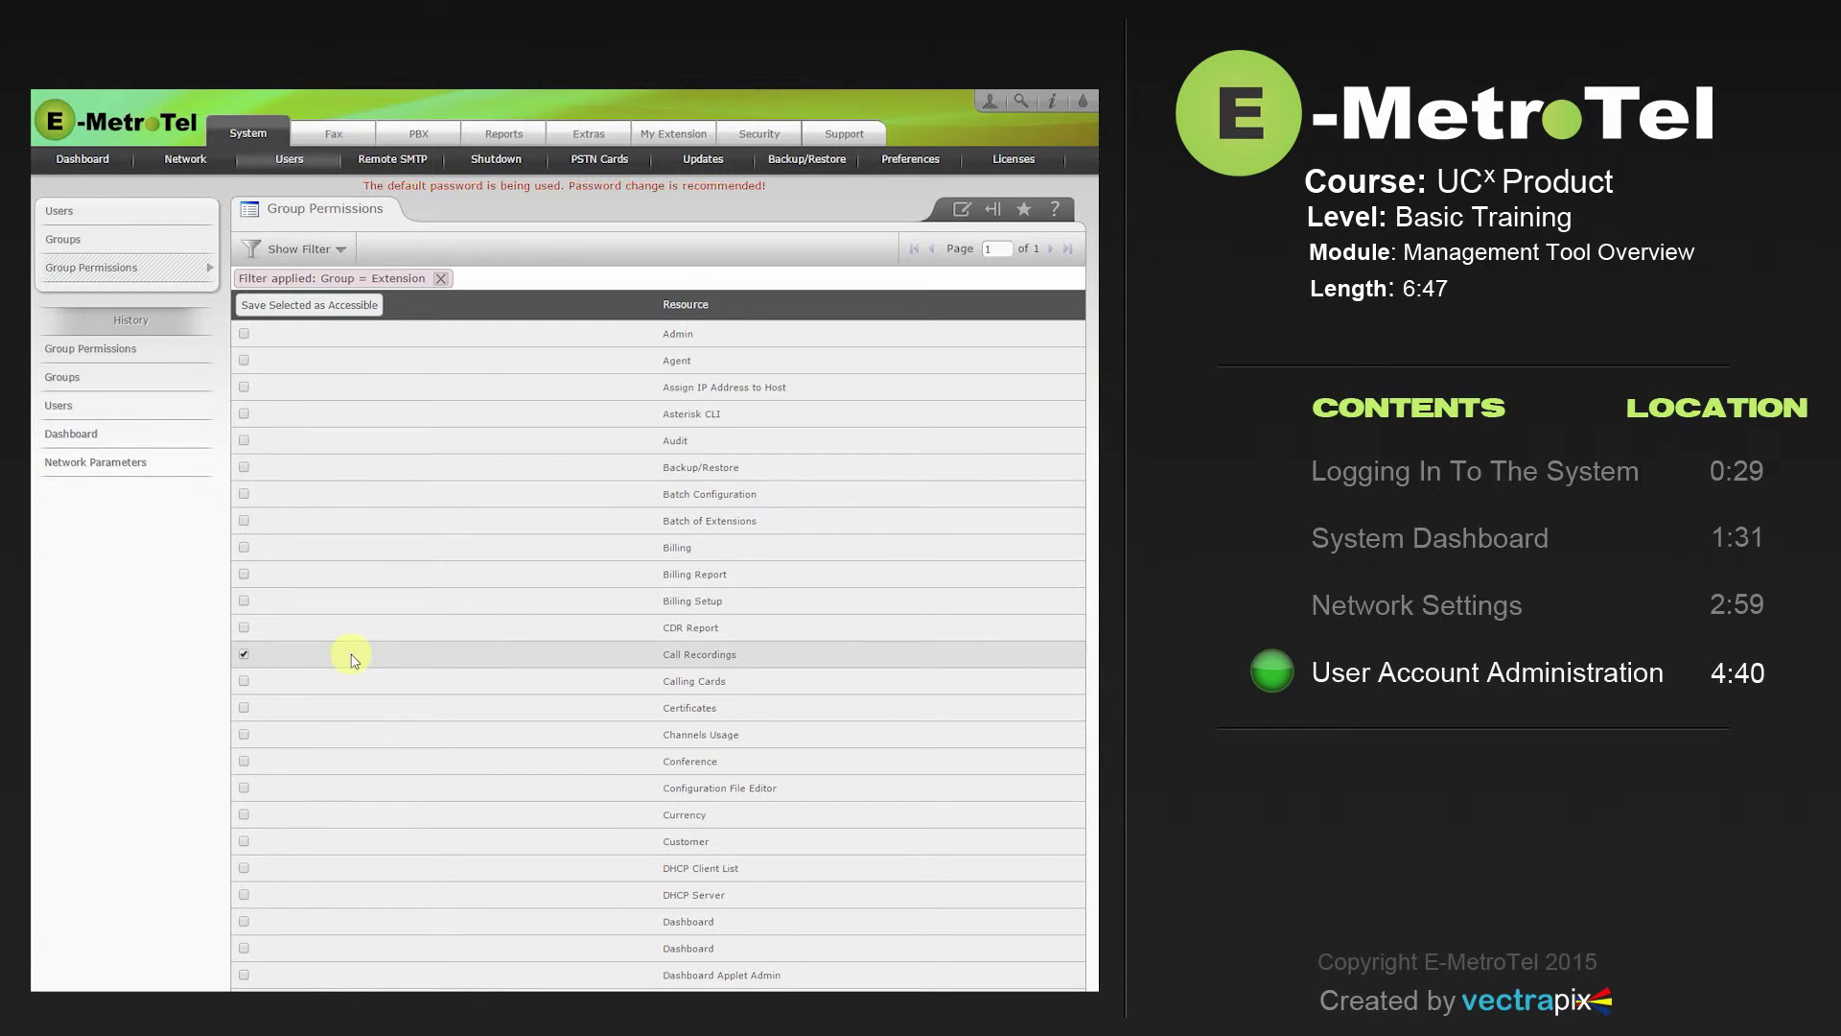
click(58, 212)
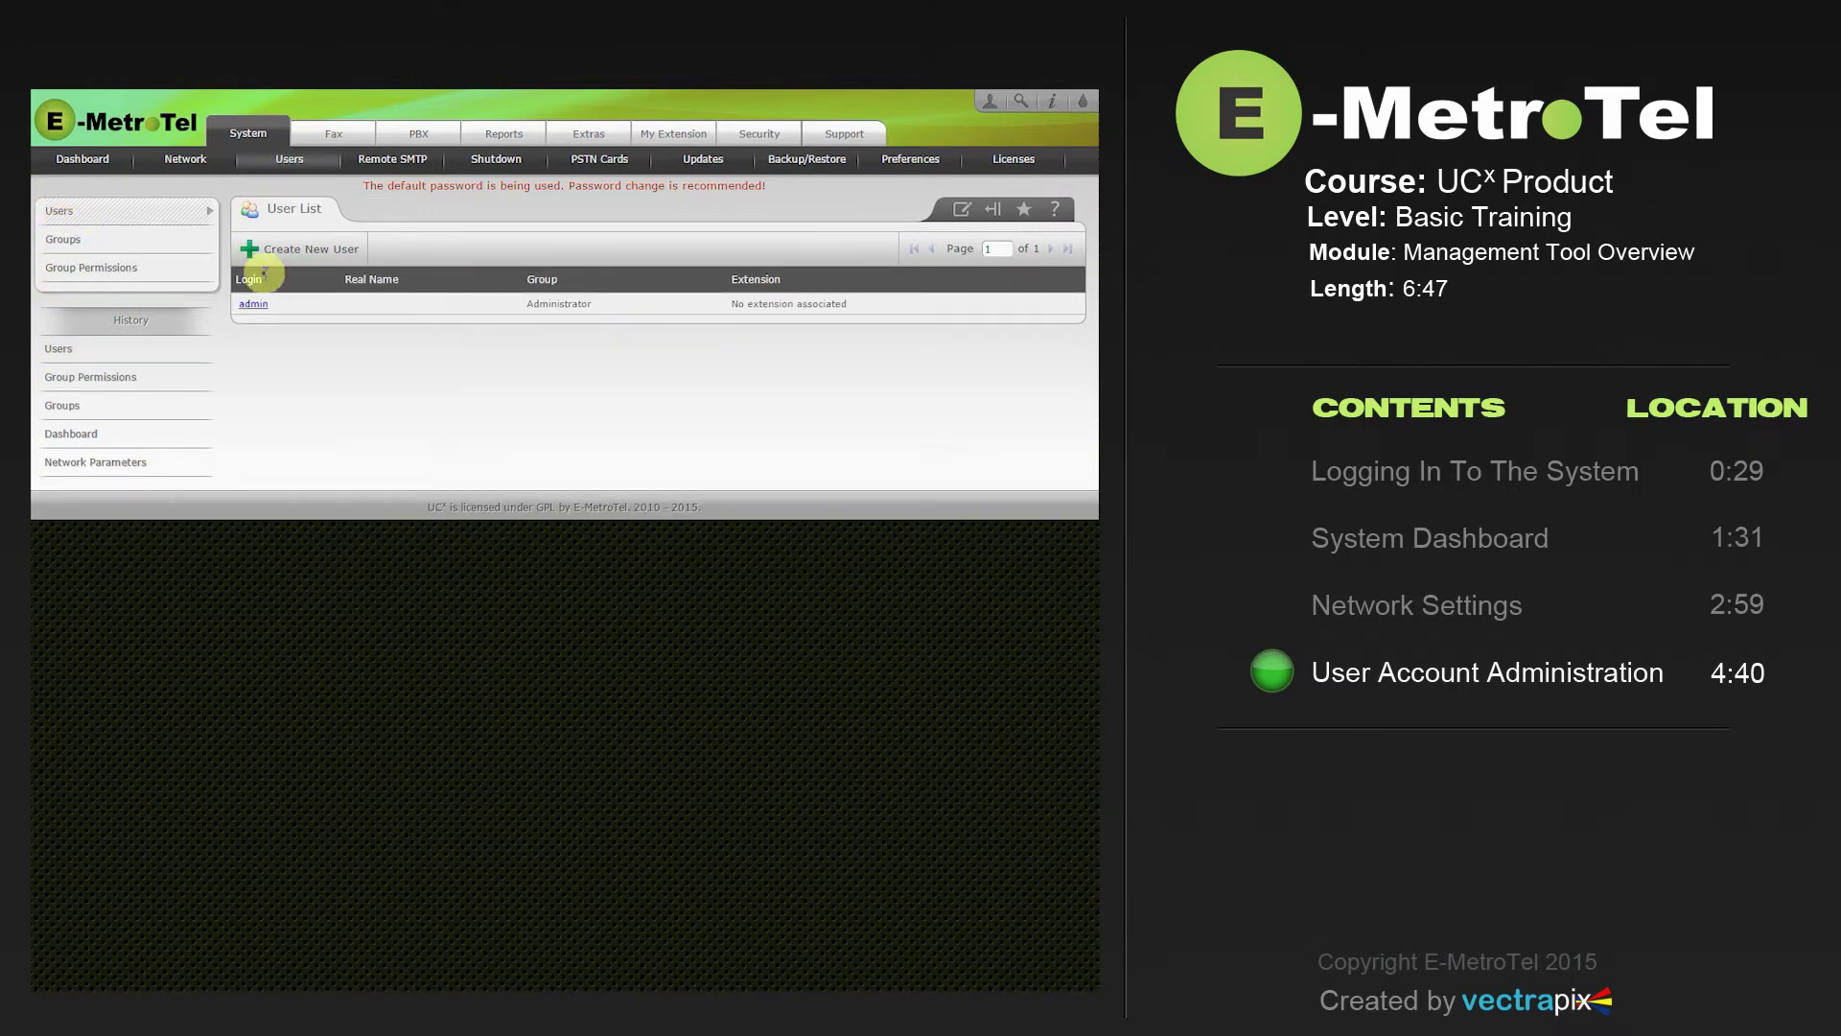
- Create user ItDept named 'IT Dept' with a password, in the Administrator group
click(288, 257)
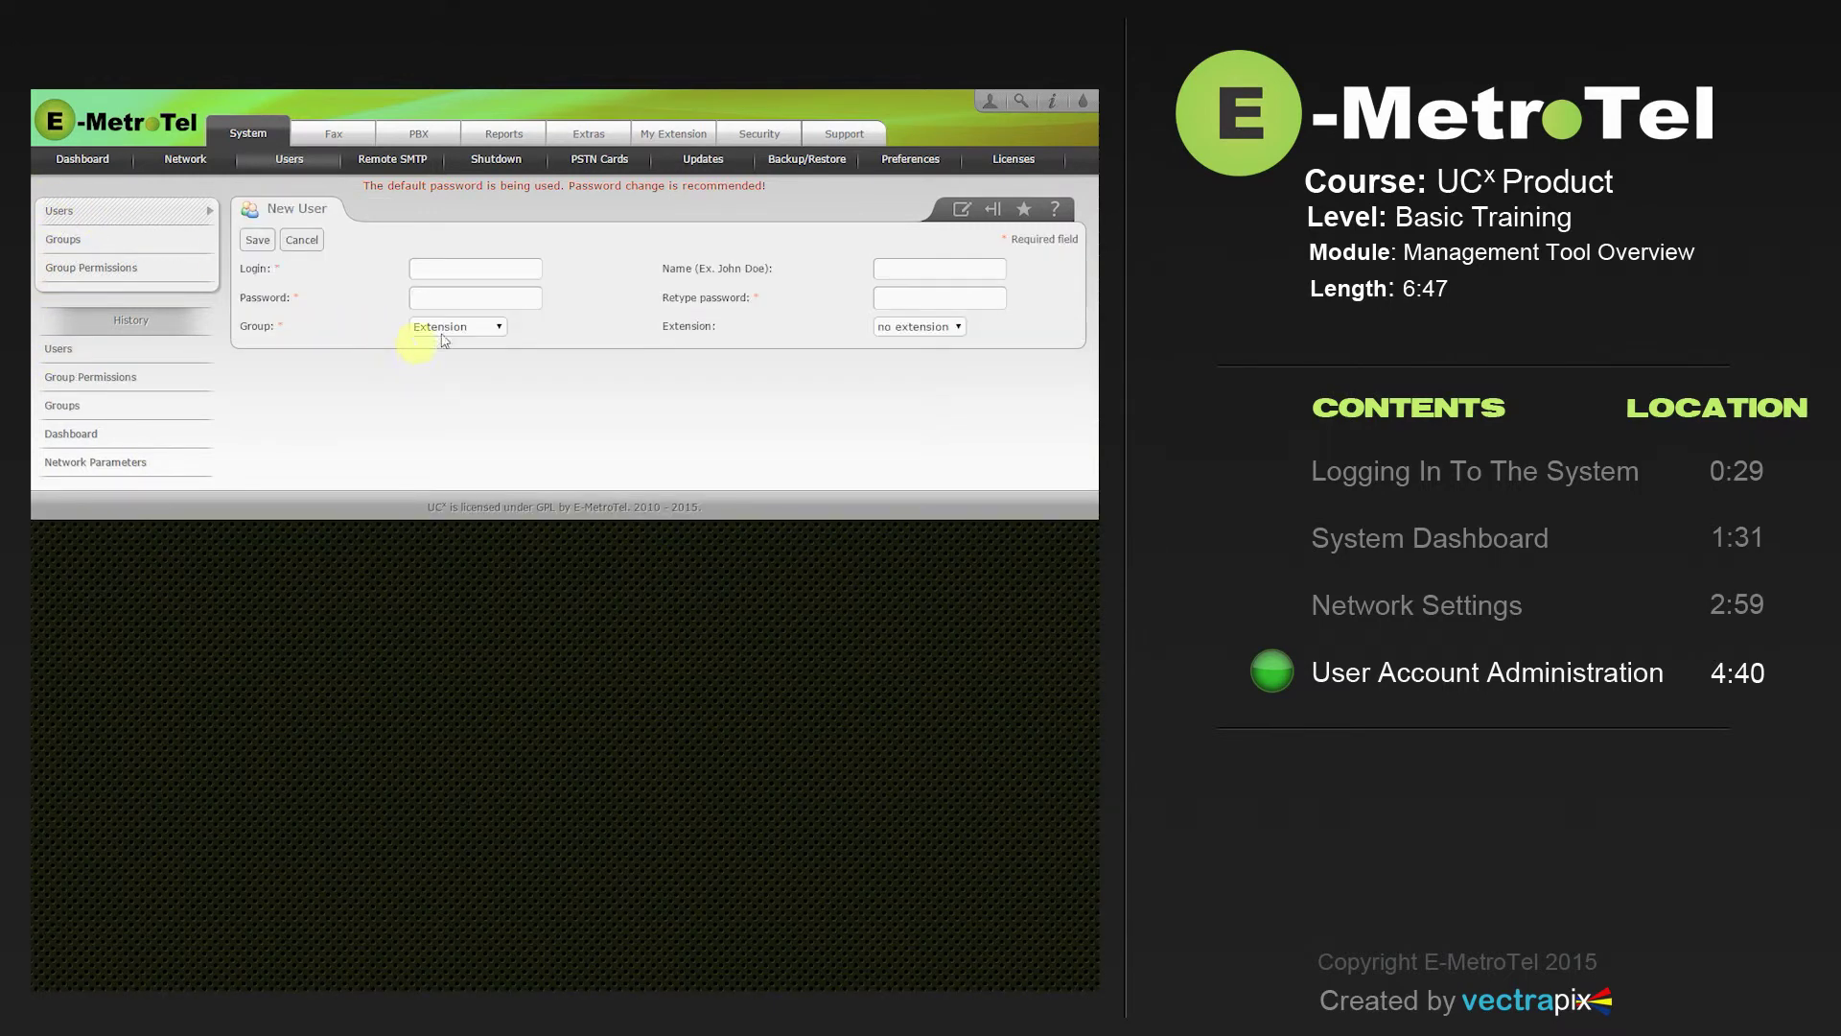
click(459, 267)
text(ItDept)
click(887, 264)
text(IT)
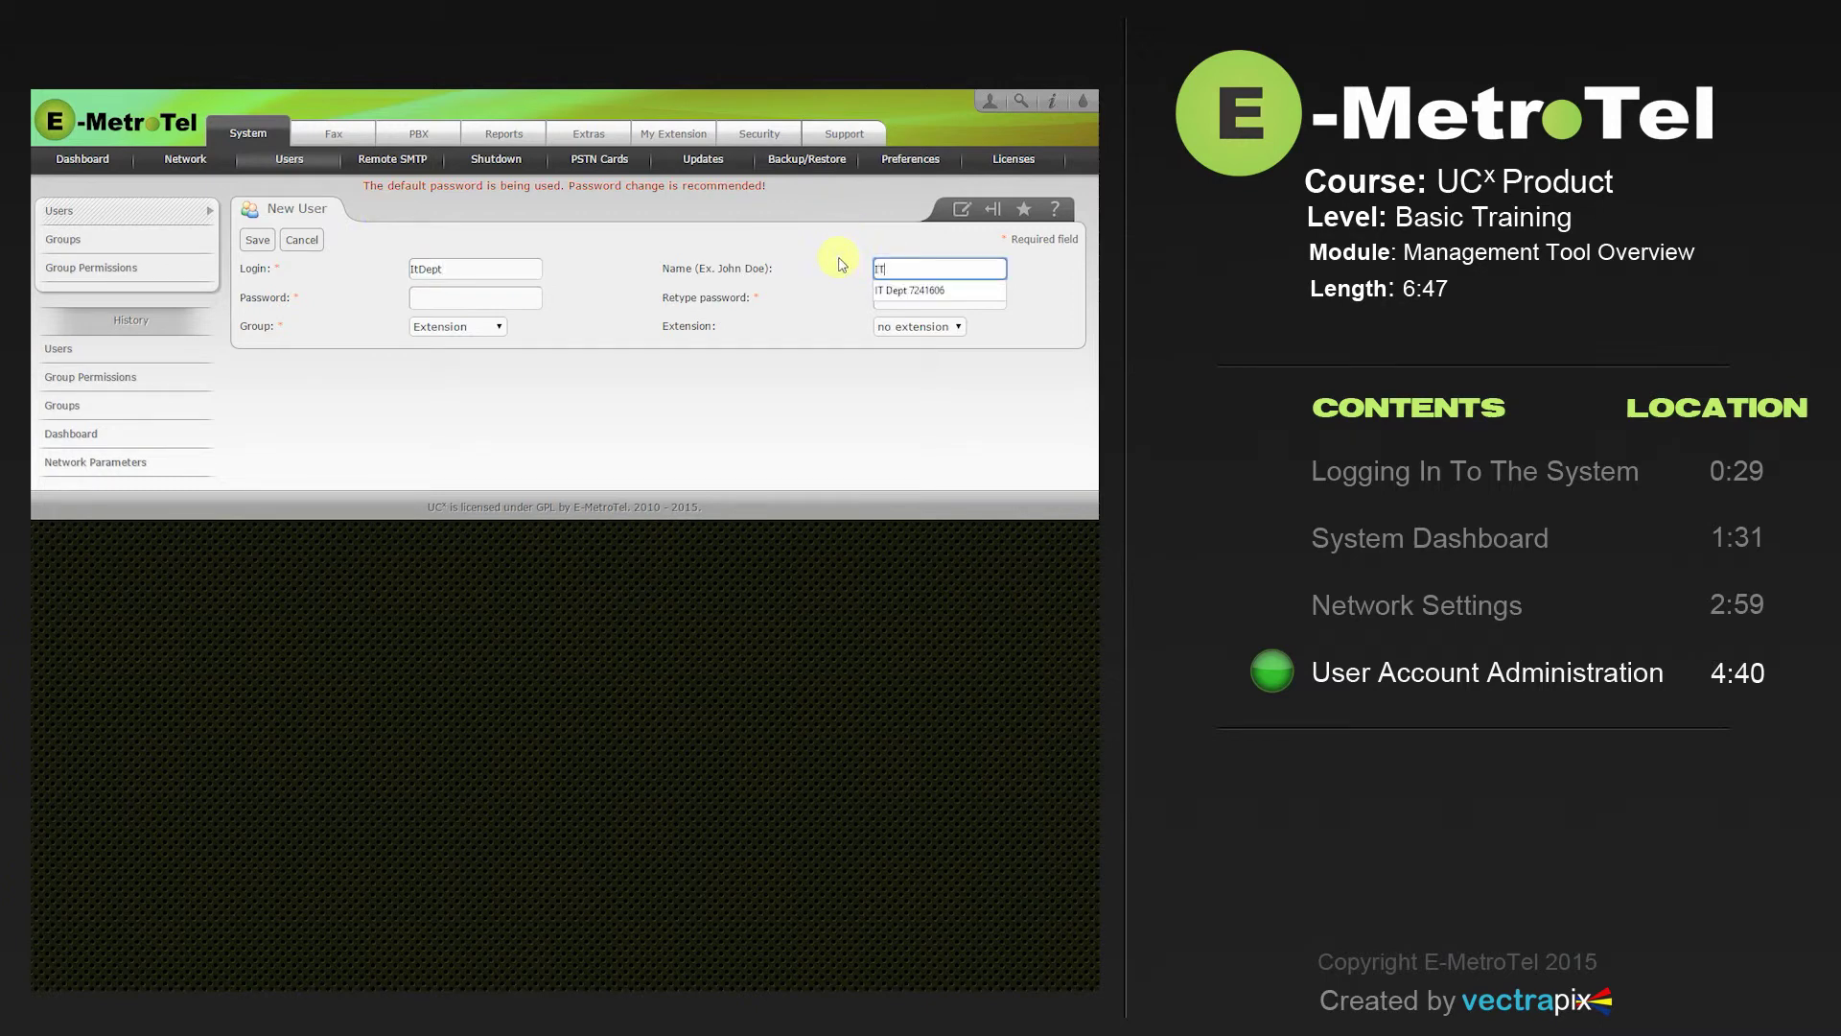
text( Dept)
click(461, 297)
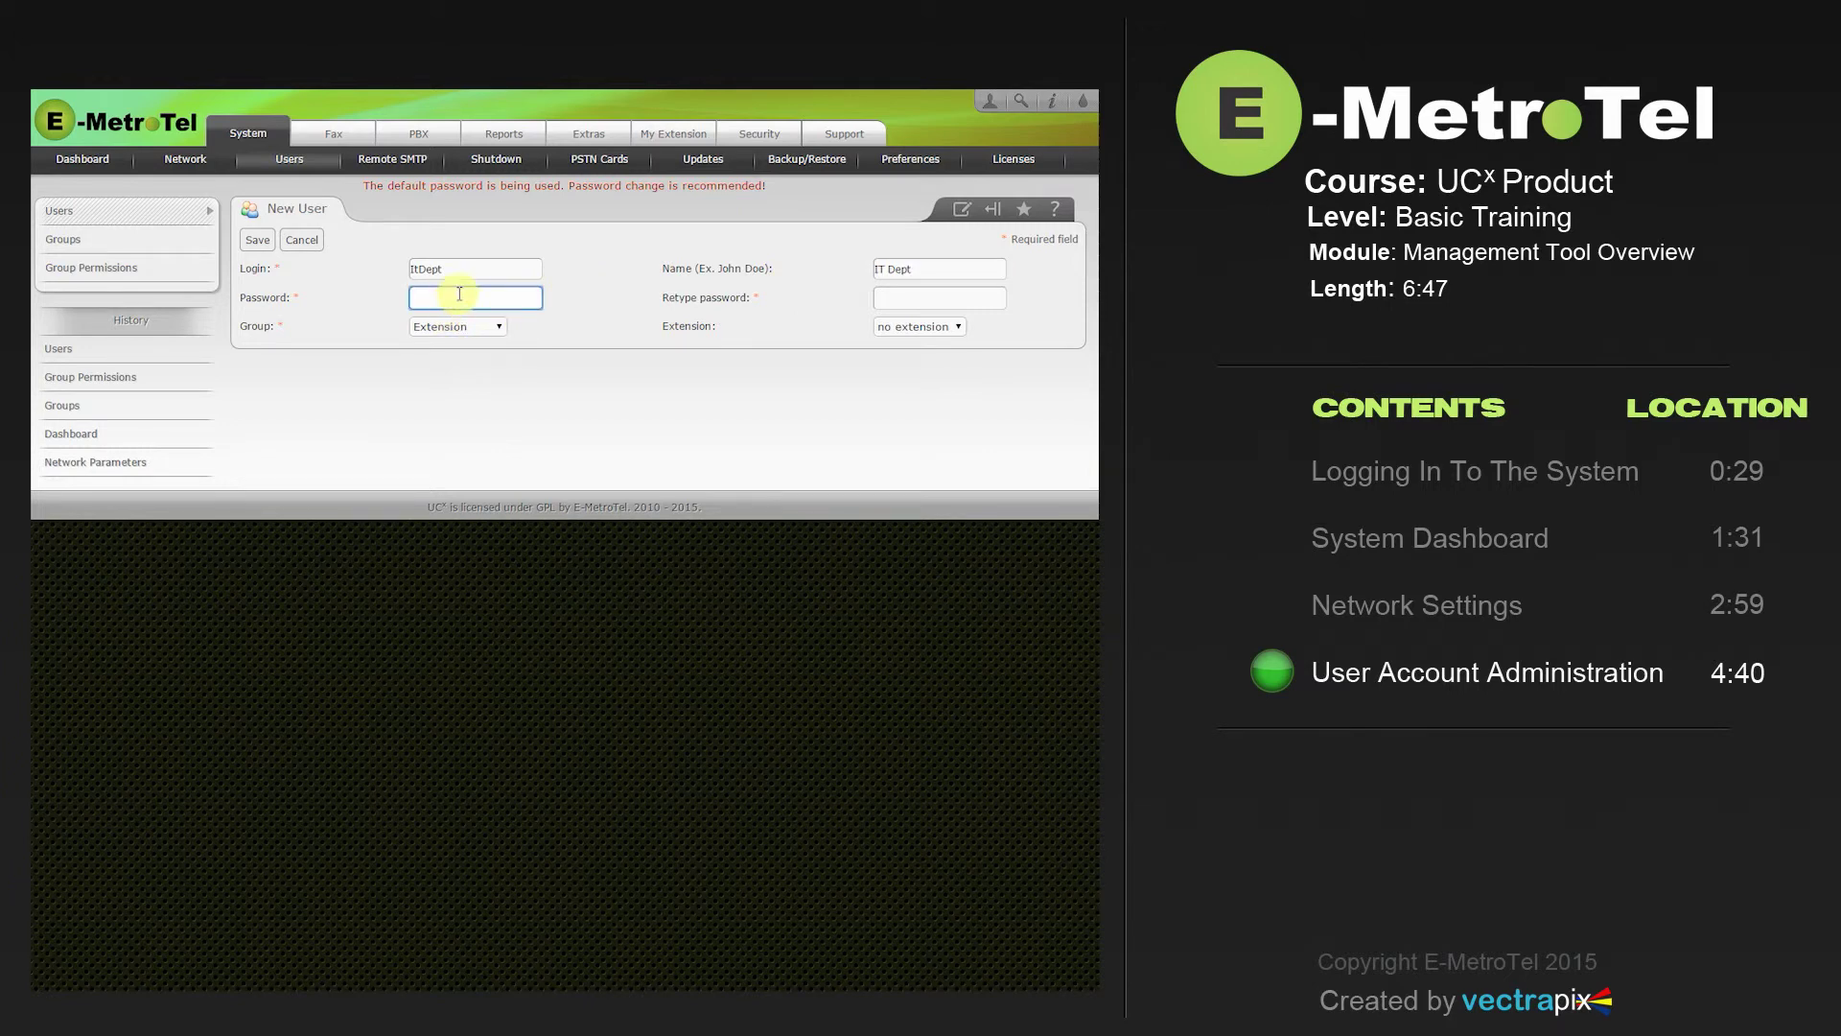
text(•••••••••)
click(935, 297)
text(•••)
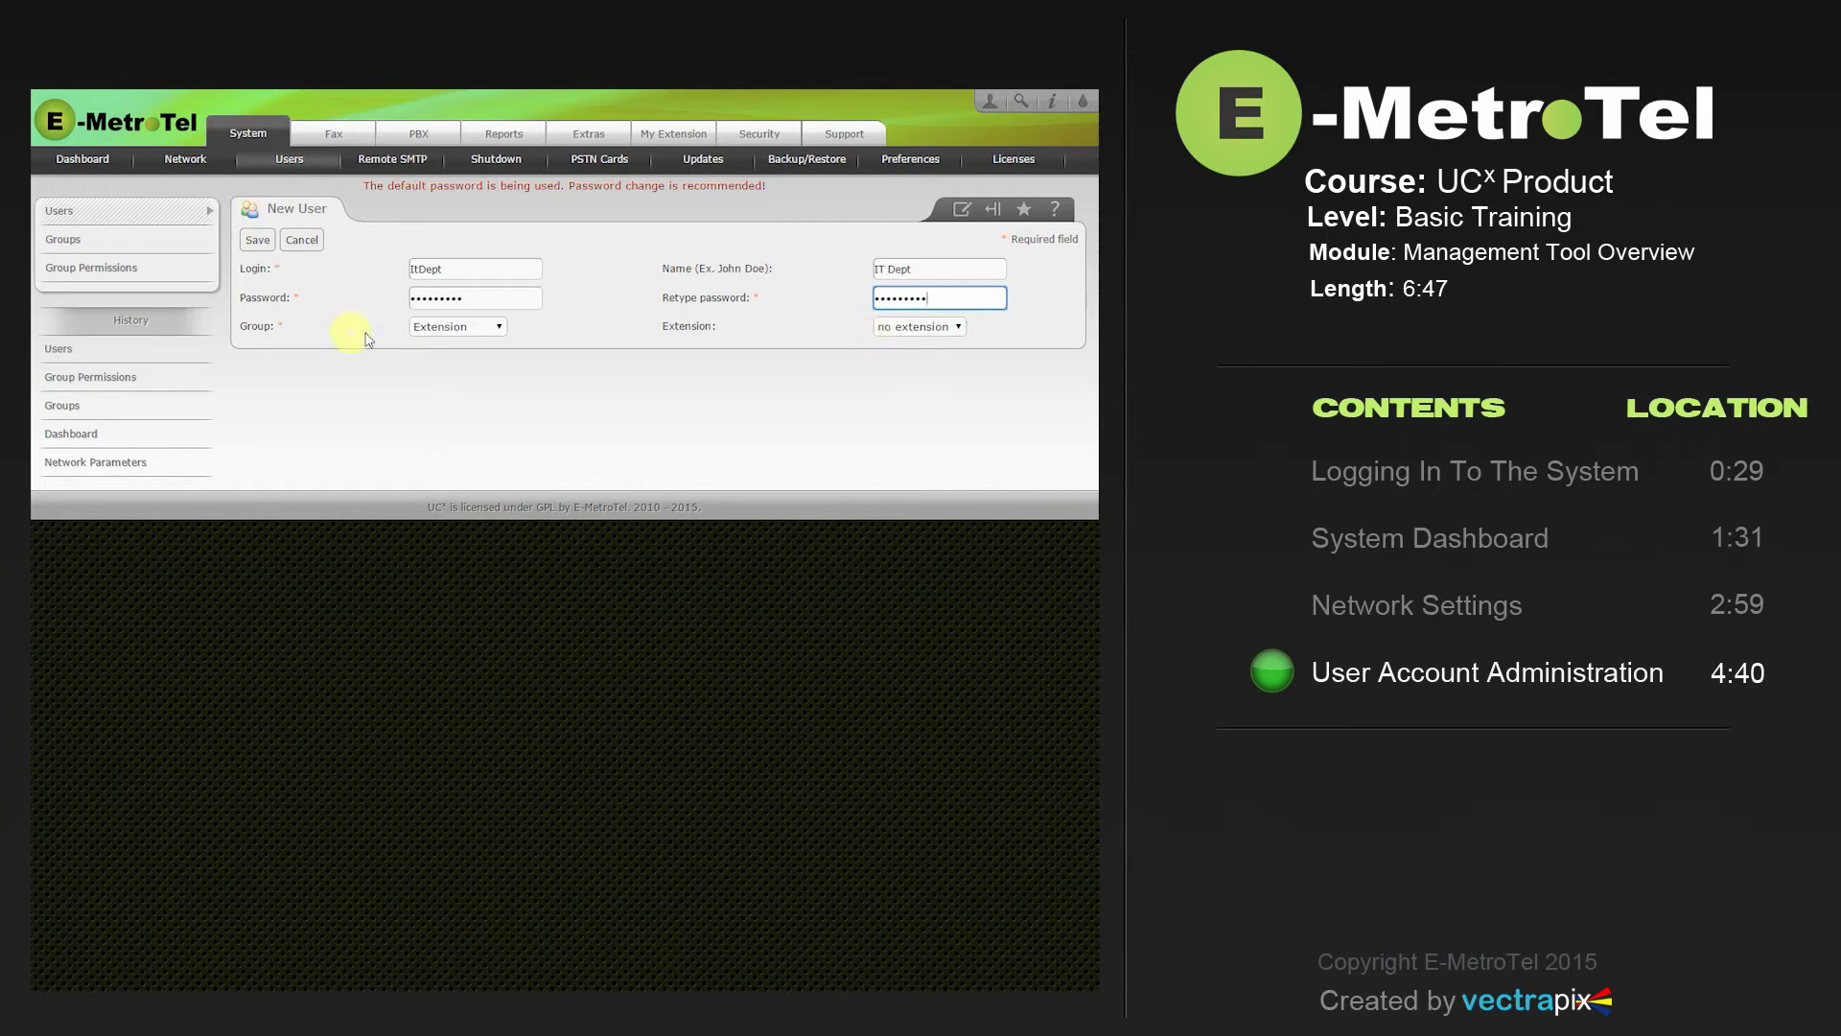
click(496, 328)
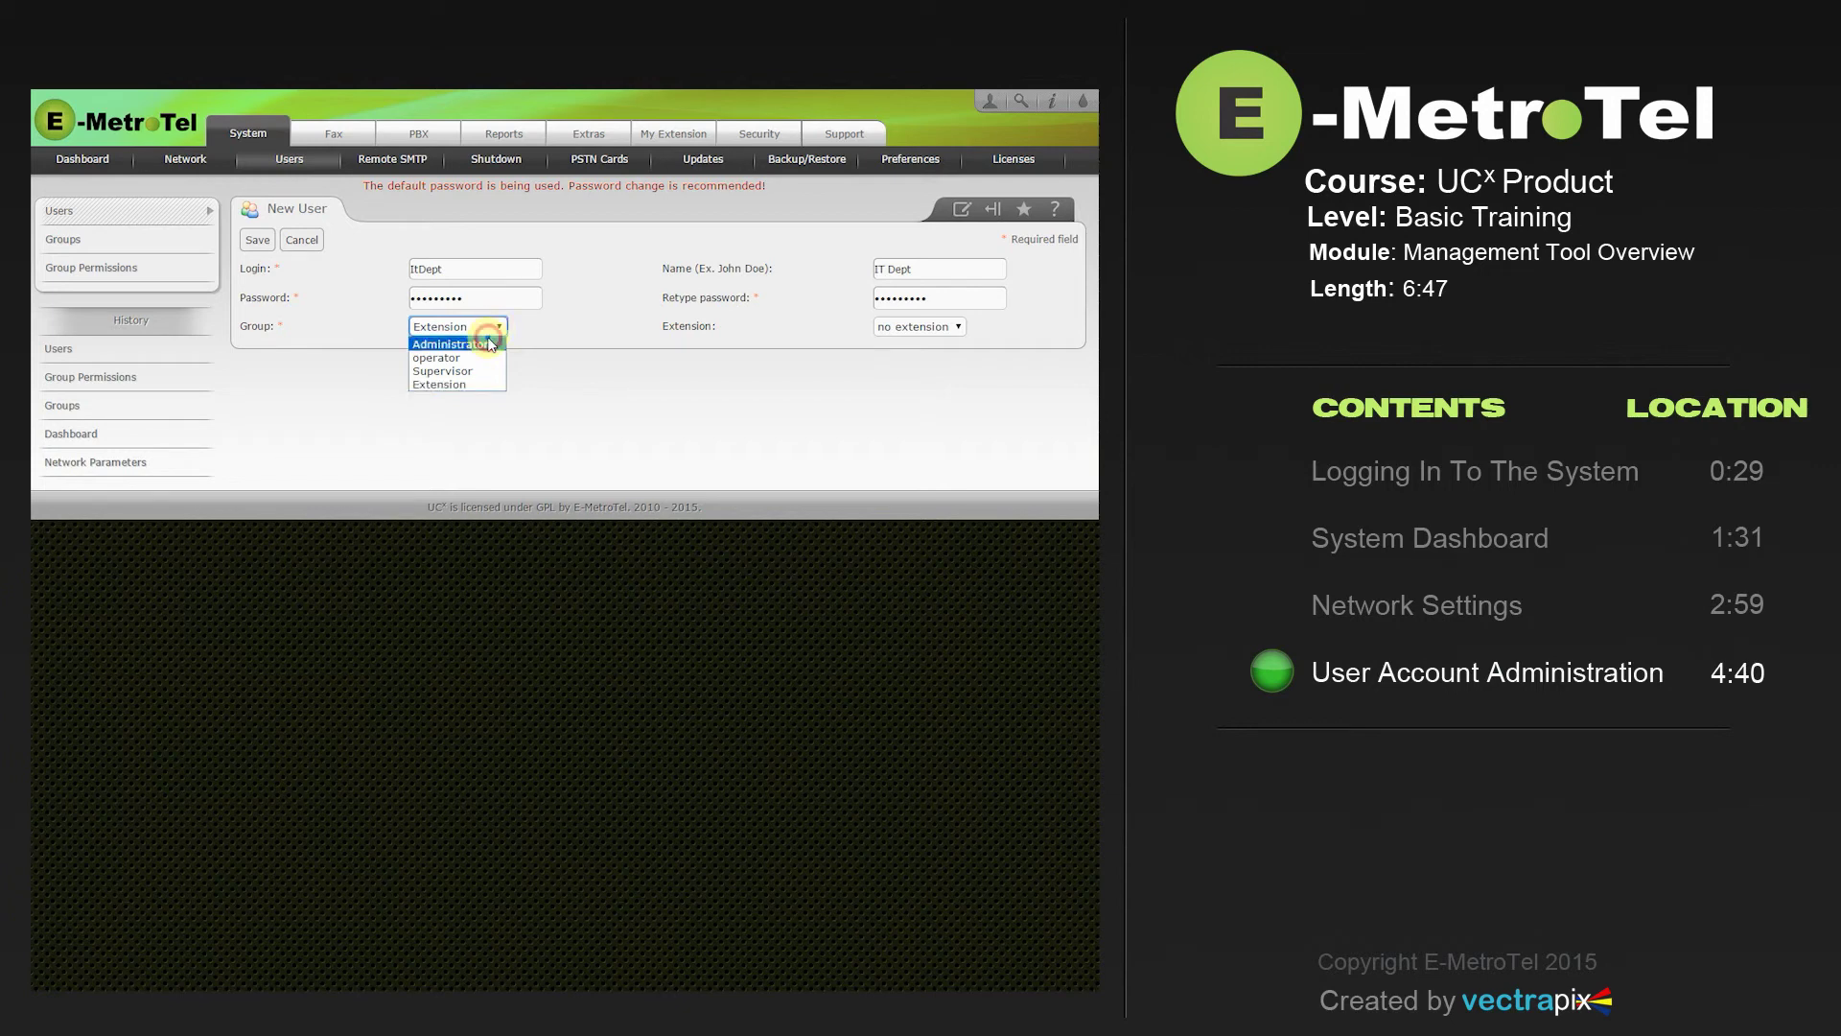
click(489, 343)
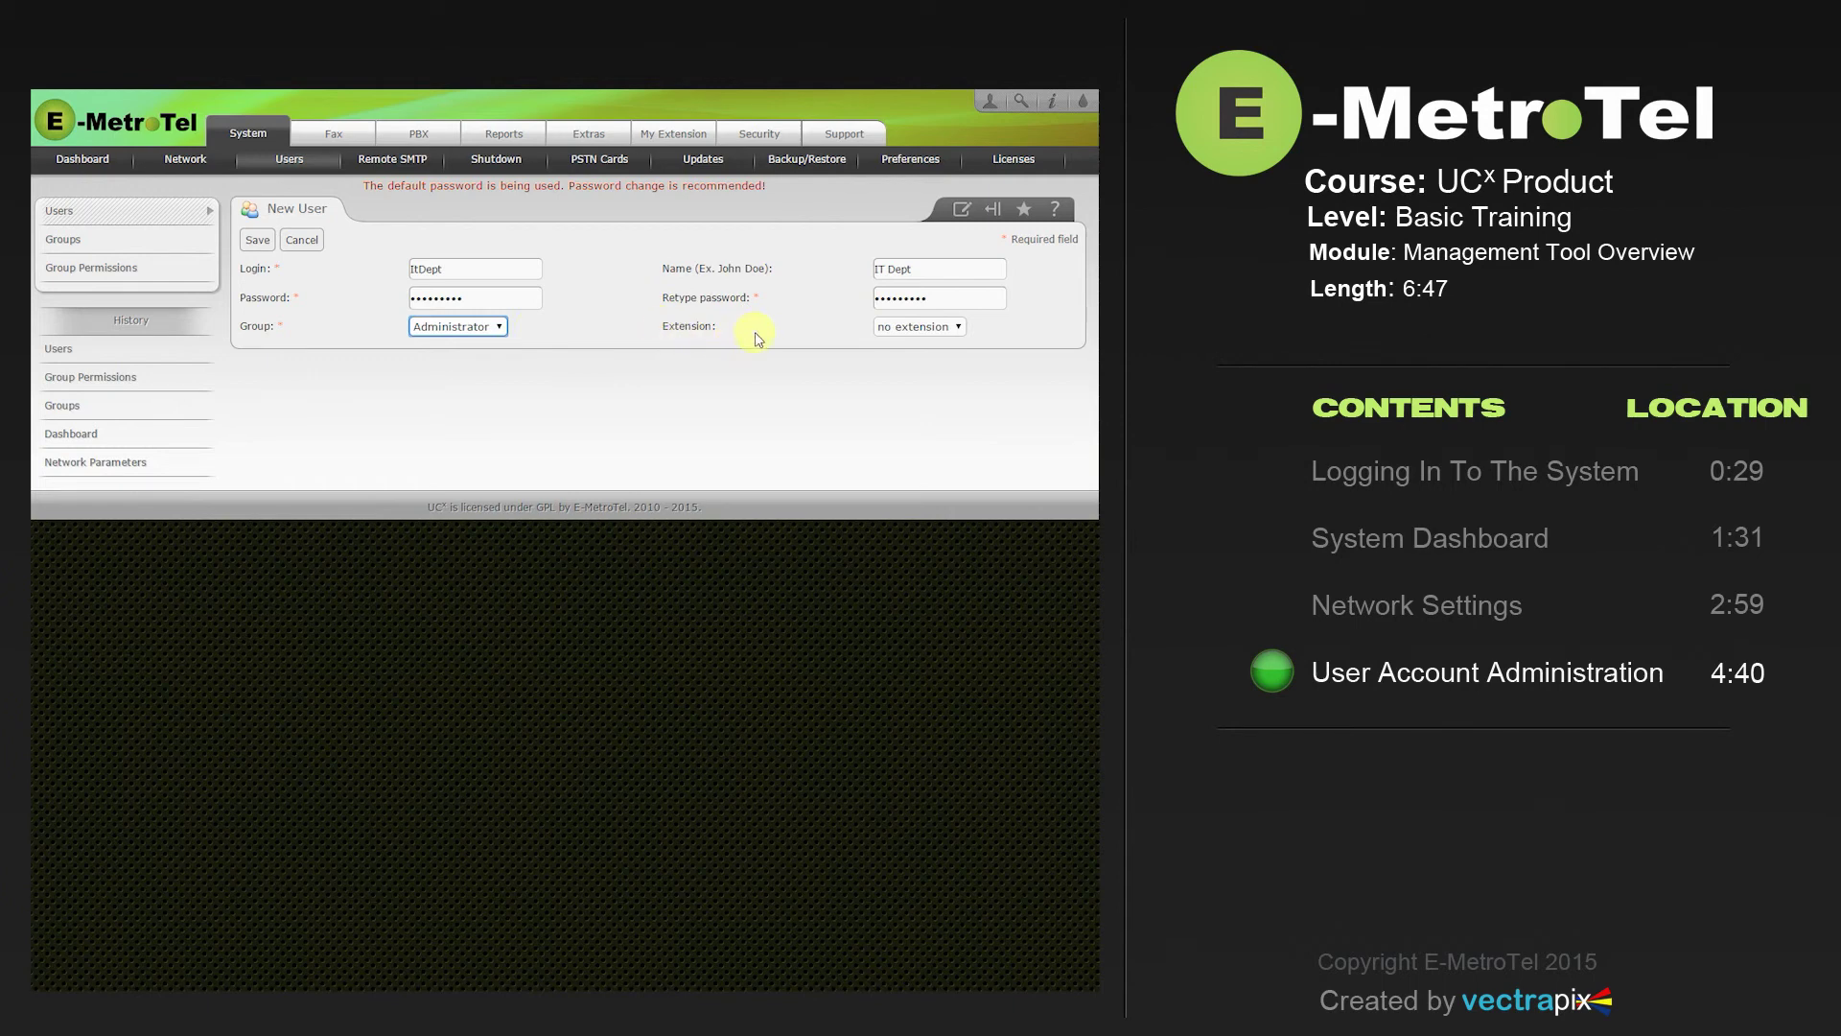
click(261, 240)
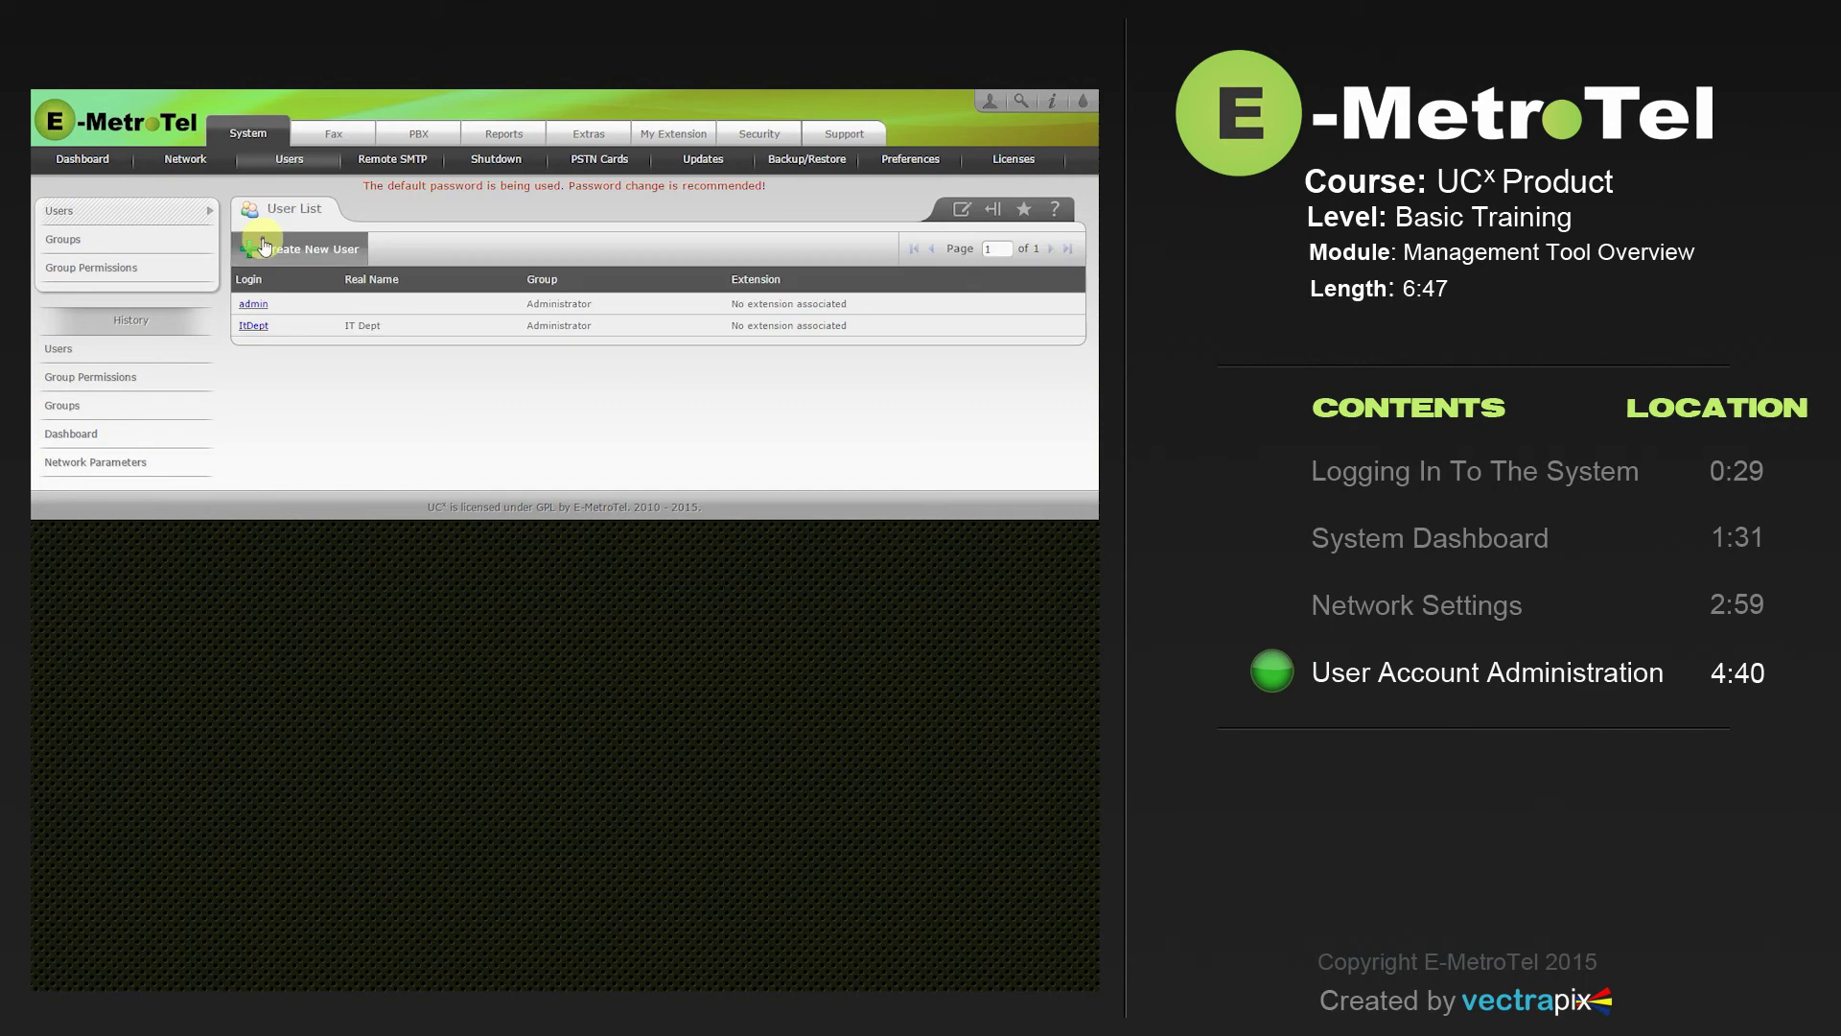